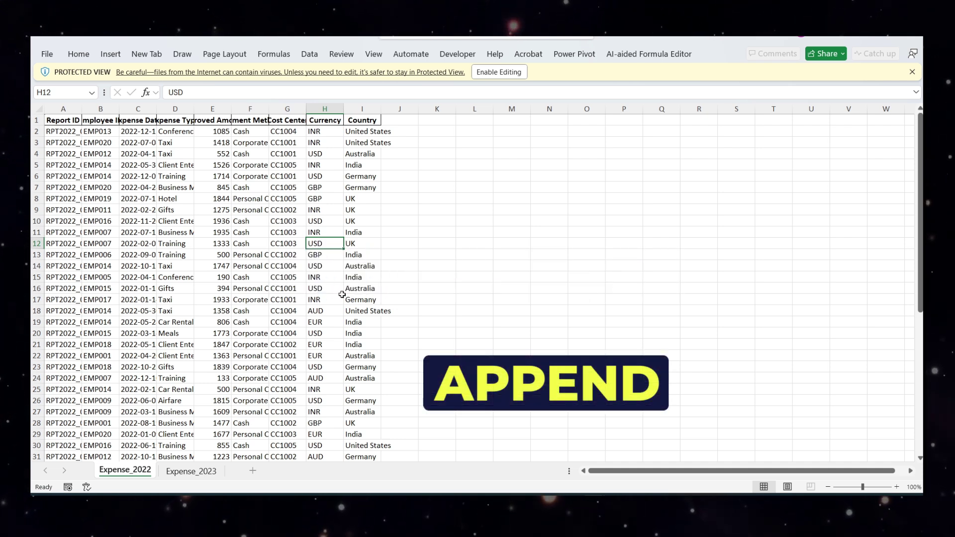
Move from the 2022 expense table to the Expense_2023 sheet.
left_click(282, 297)
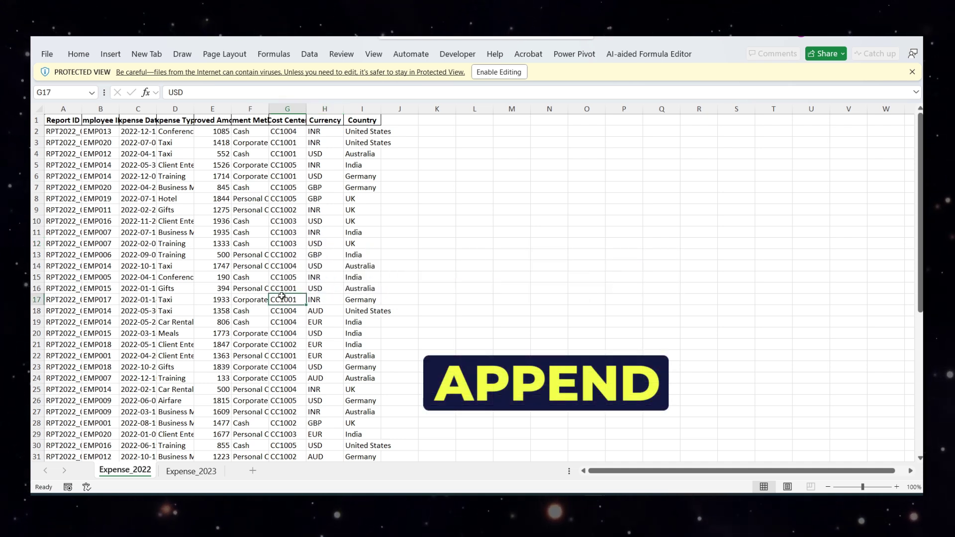
left_click(193, 475)
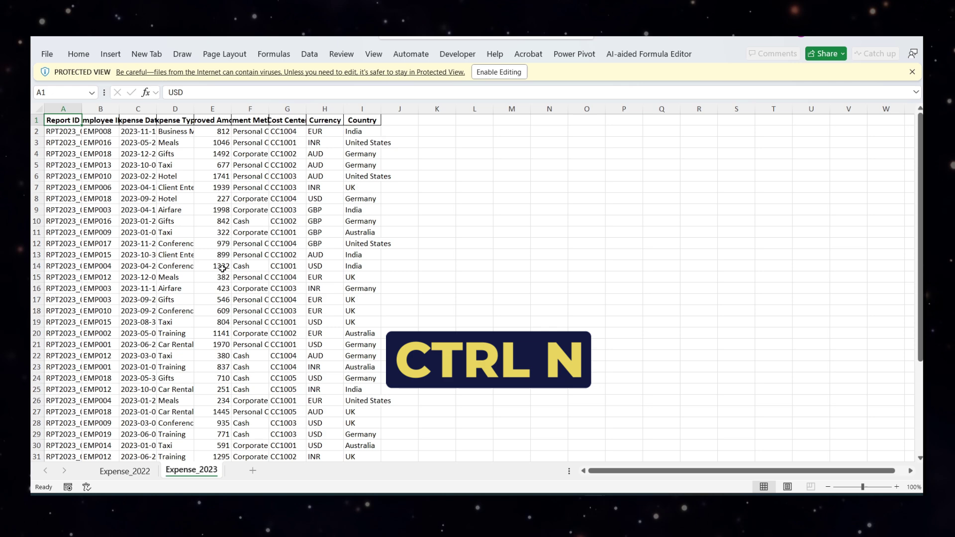
Create a new blank workbook and start importing data from an Excel workbook.
key("ctrl+n")
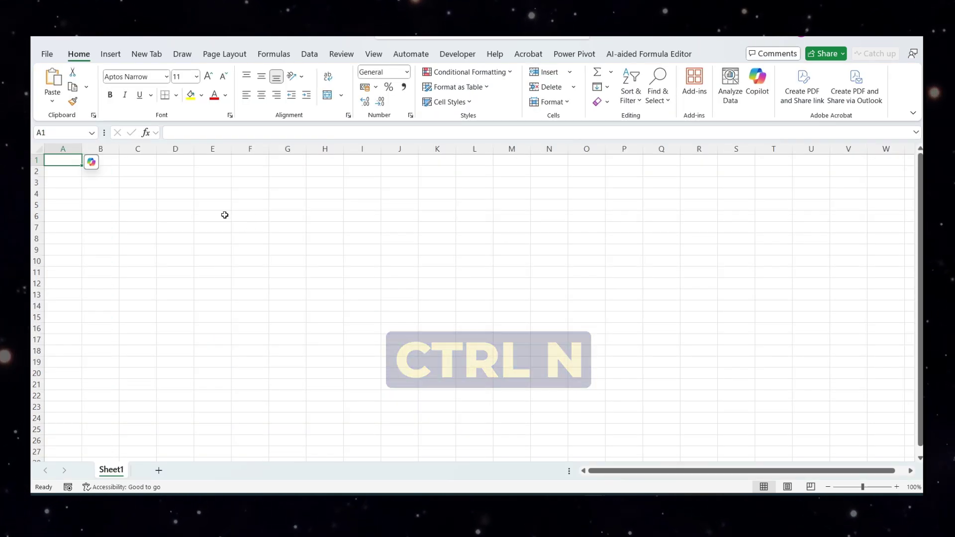
left_click(310, 53)
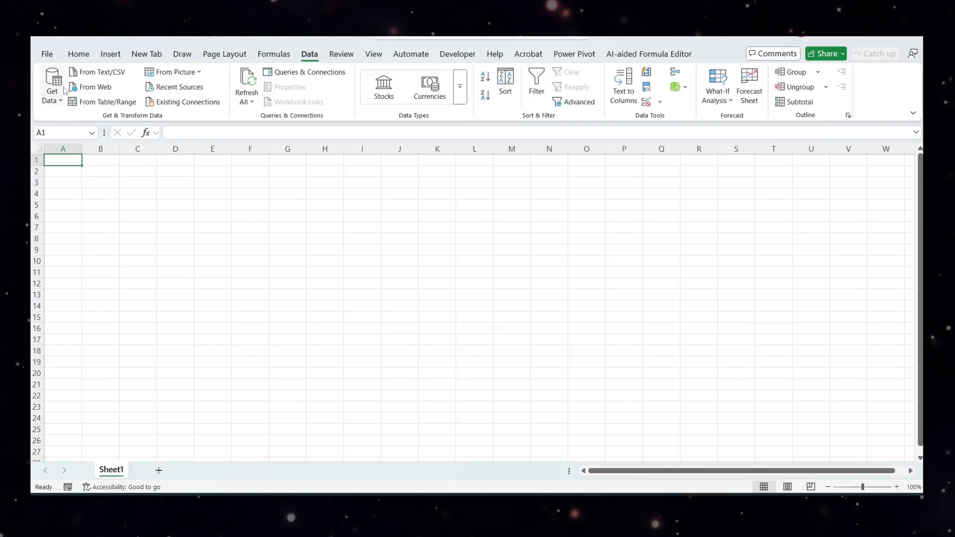
left_click(52, 86)
mouse_move(91, 145)
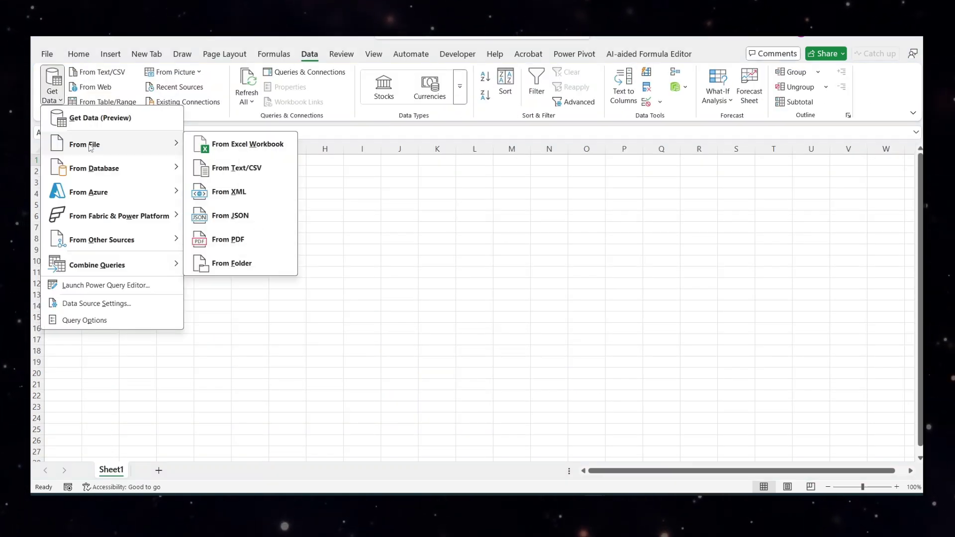
left_click(244, 149)
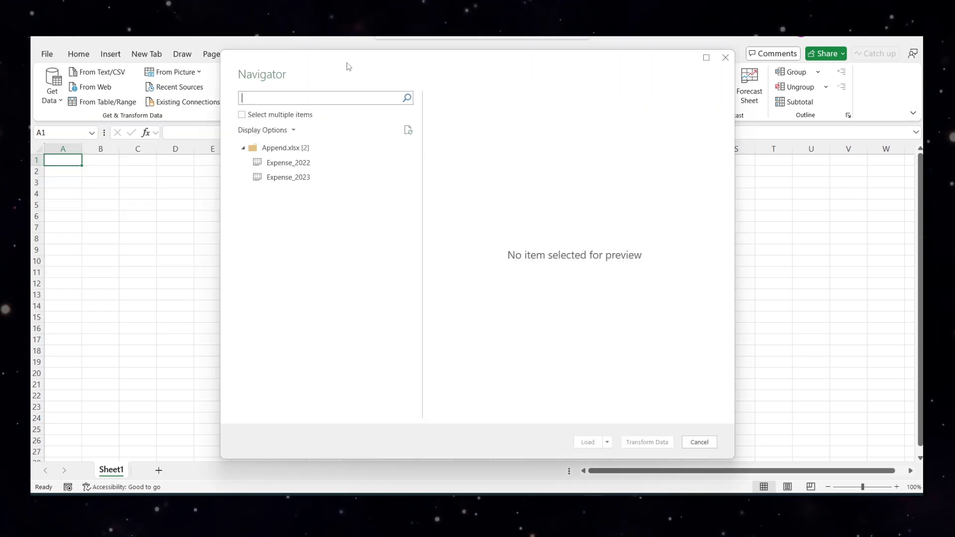
Select both Expense_2022 and Expense_2023 sheets from Append.xlsx and load them into Power Query.
left_click_drag(348, 66, 299, 72)
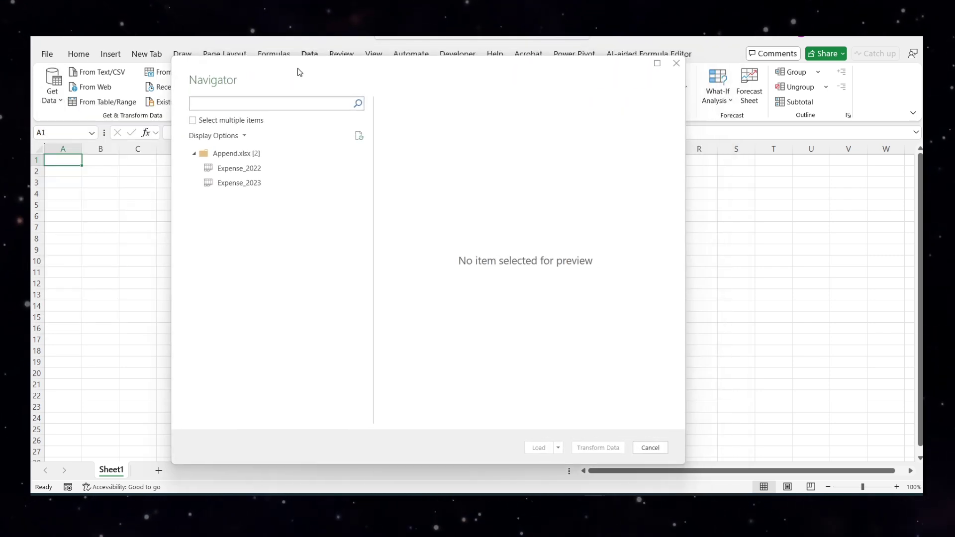
left_click(222, 170)
left_click(208, 185, "ctrl")
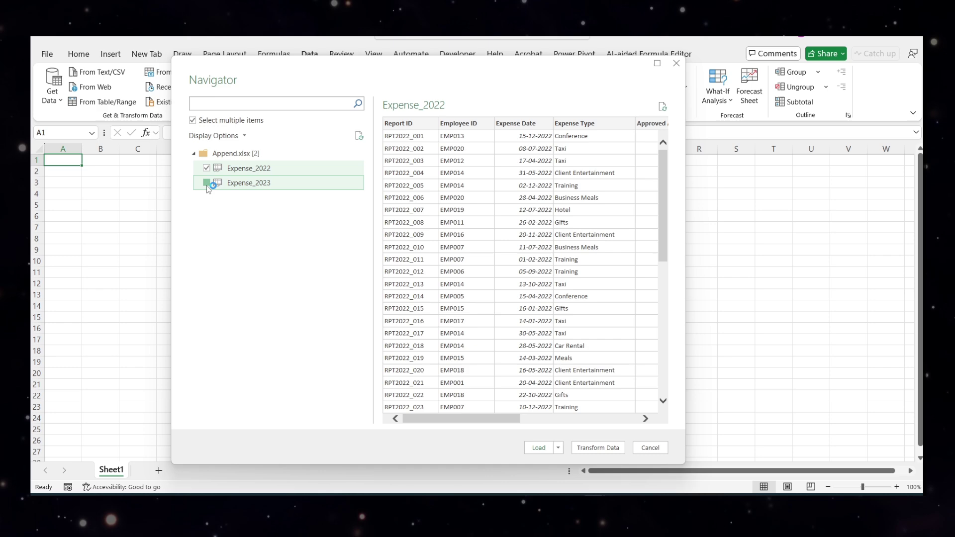
left_click(601, 449)
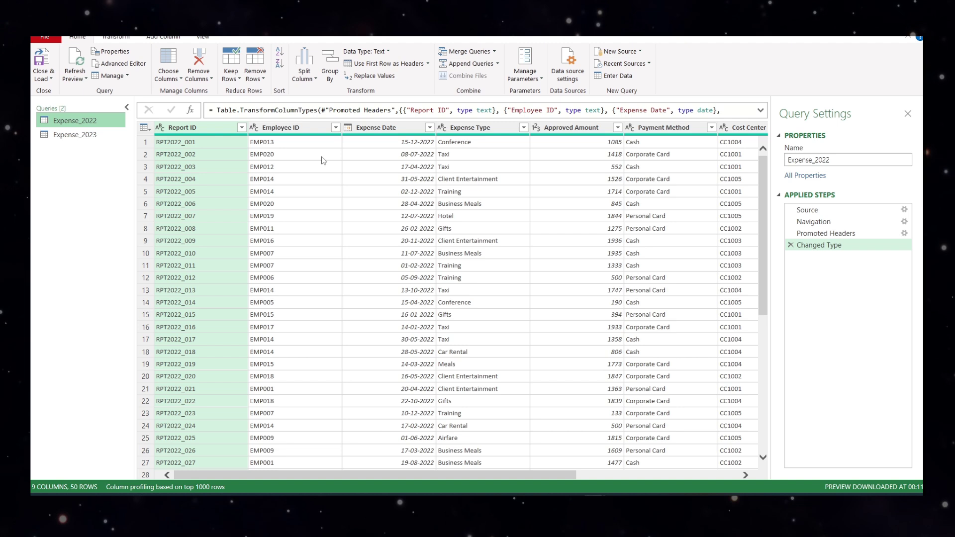
Set up Append Queries as New with Expense_2022 and Expense_2023 as the two tables.
left_click(497, 64)
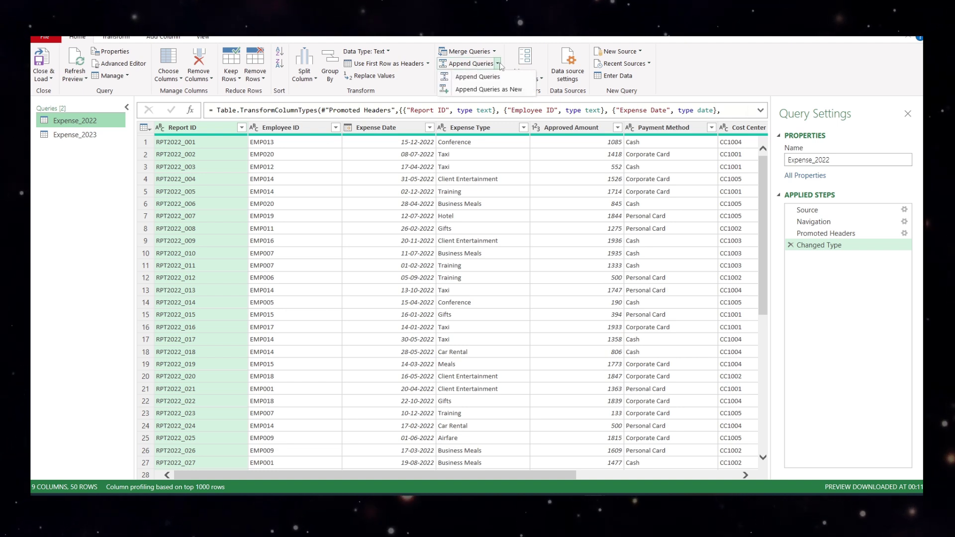
left_click(478, 77)
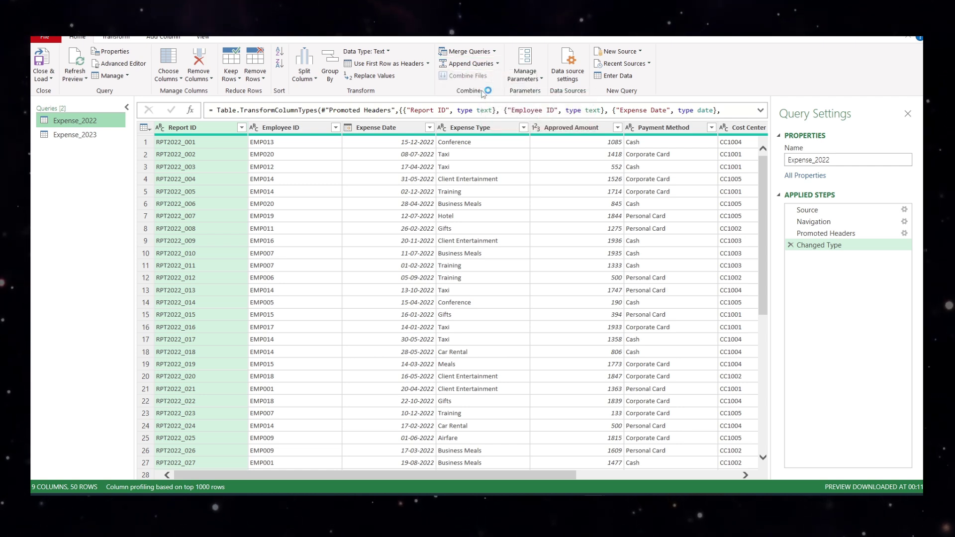
left_click_drag(421, 168, 358, 92)
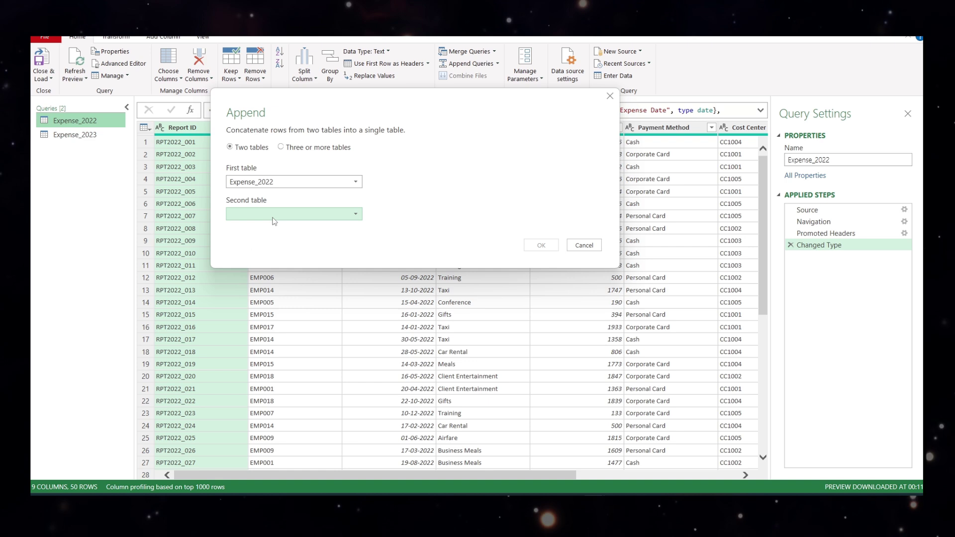
left_click(297, 214)
left_click(282, 238)
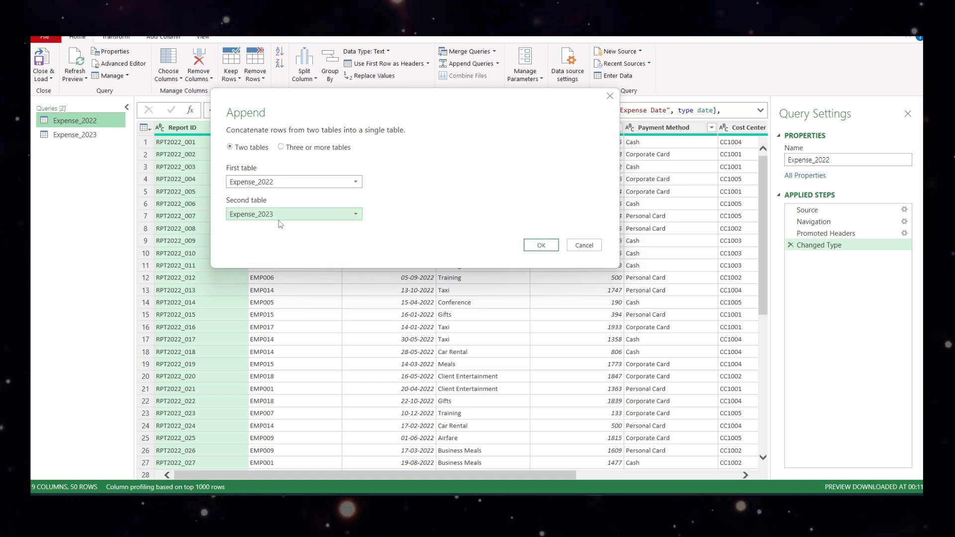
Try three-or-more tables mode, adding and then removing a duplicate Expense_2023 entry.
left_click(282, 147)
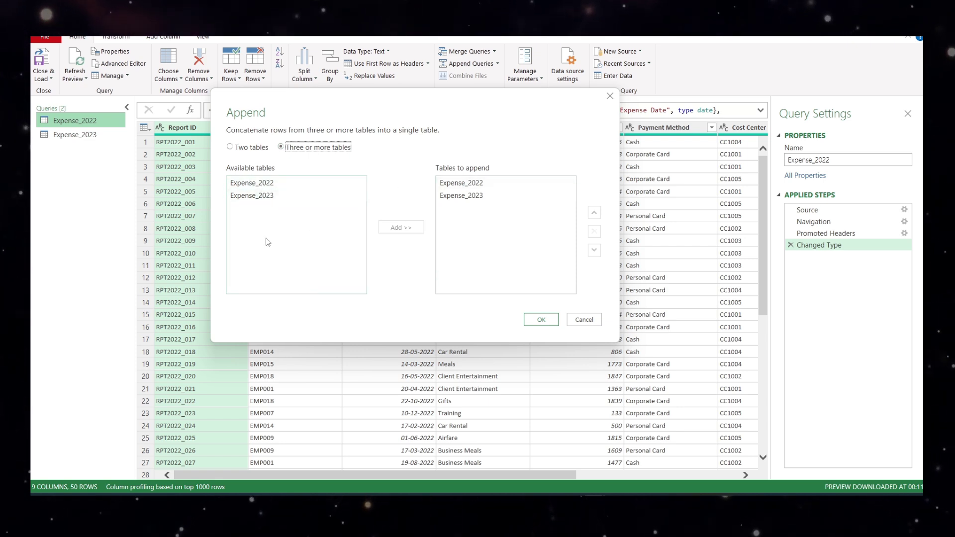
left_click(264, 196)
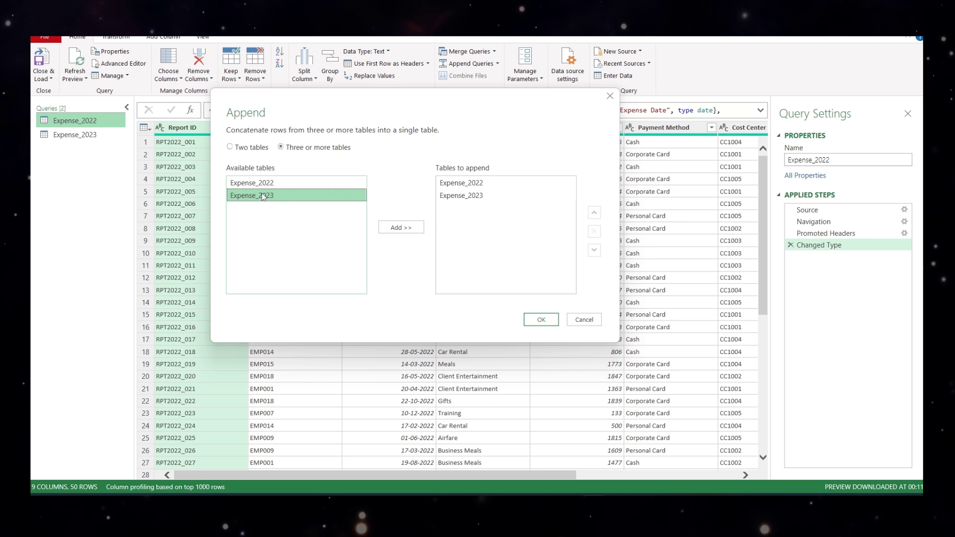
left_click(400, 228)
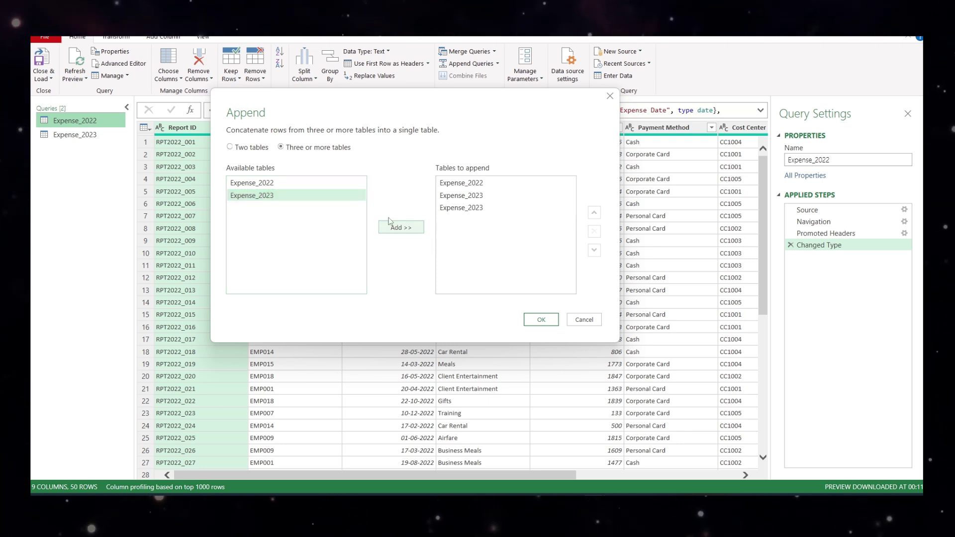
left_click(450, 208)
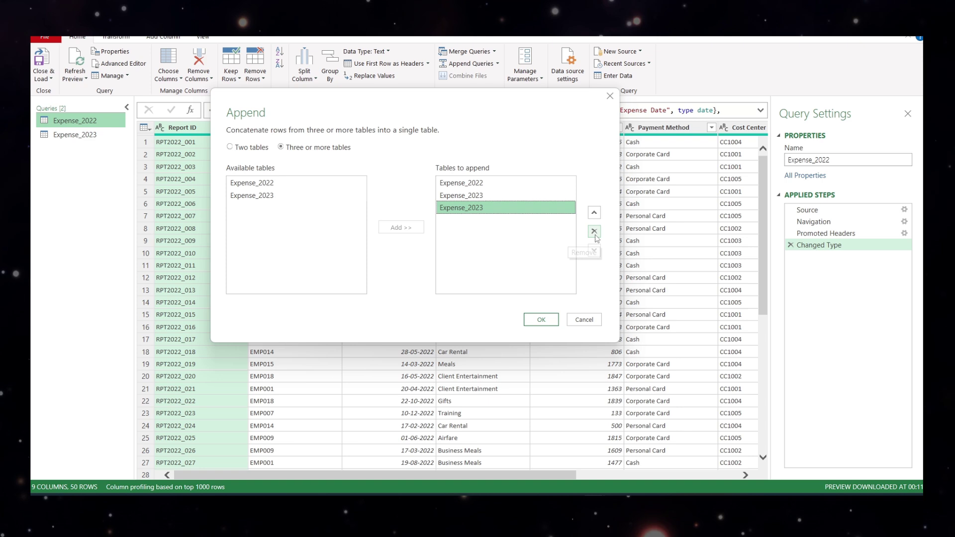
left_click(594, 232)
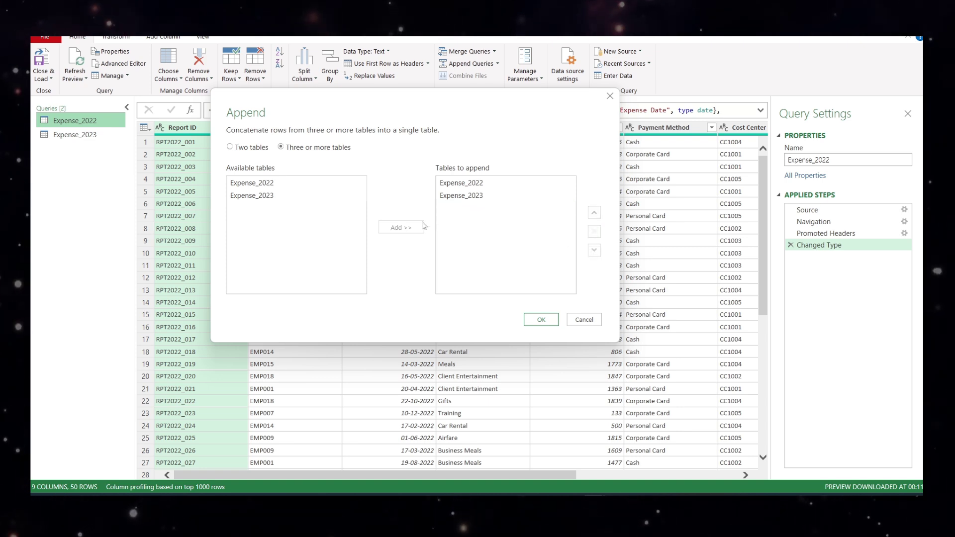
Switch back to two tables, create the appended query, and begin renaming Append1.
left_click(244, 147)
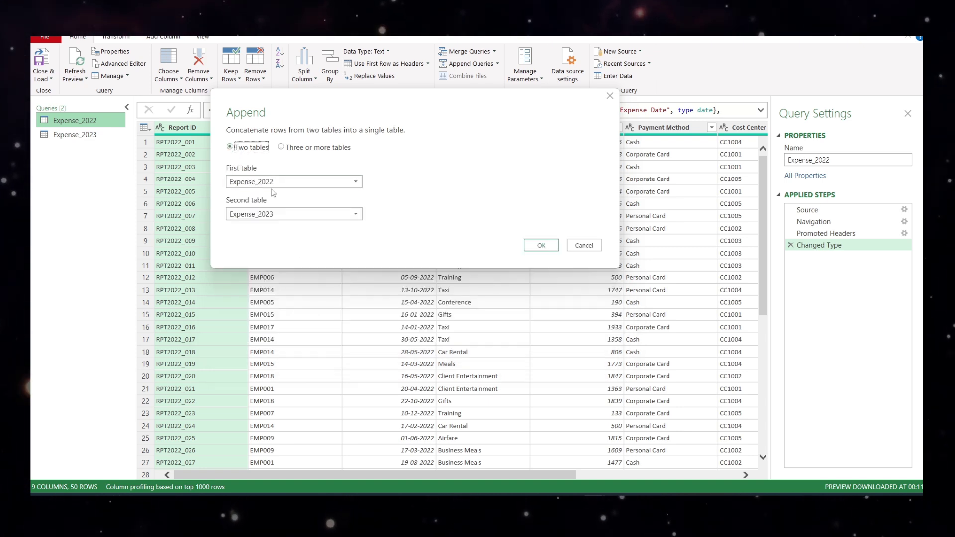
left_click(541, 245)
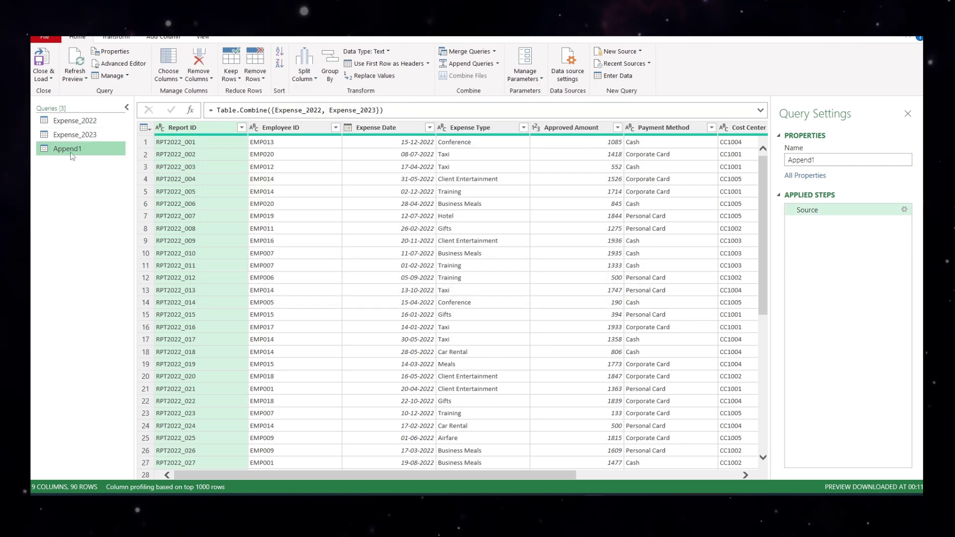
double_click(71, 153)
Name the query ExpenseData, then add a custom Year column holding "2022" to Expense_2022.
type("Expens")
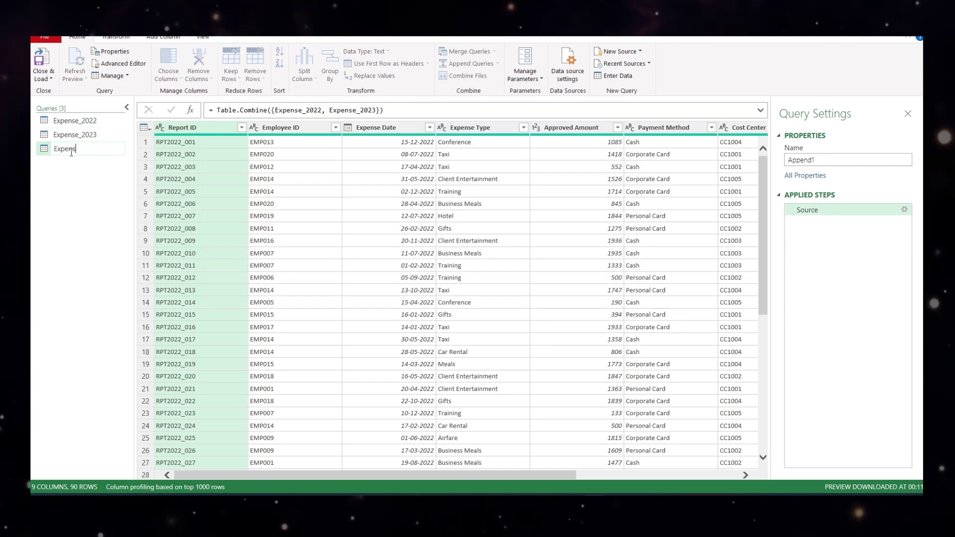
type("eData")
key("Return")
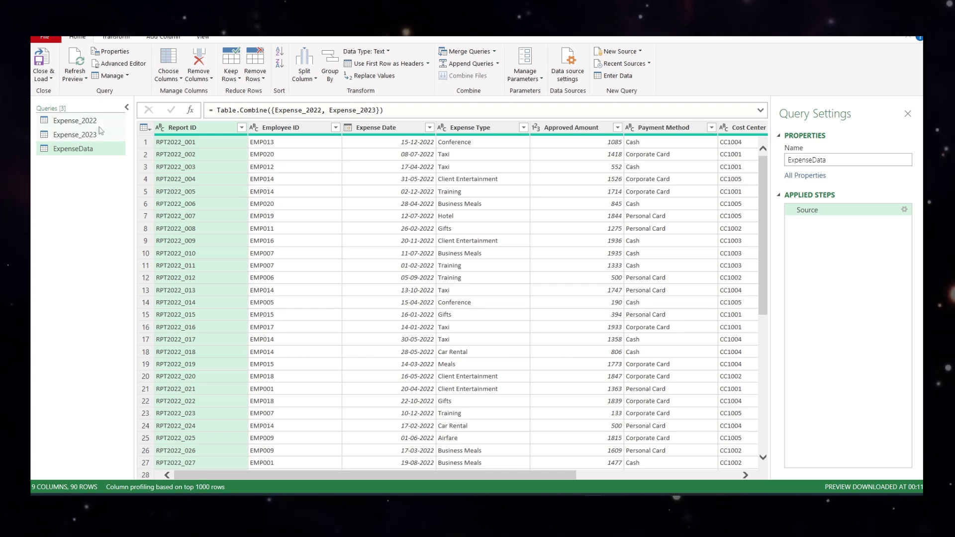
left_click(73, 122)
left_click(163, 36)
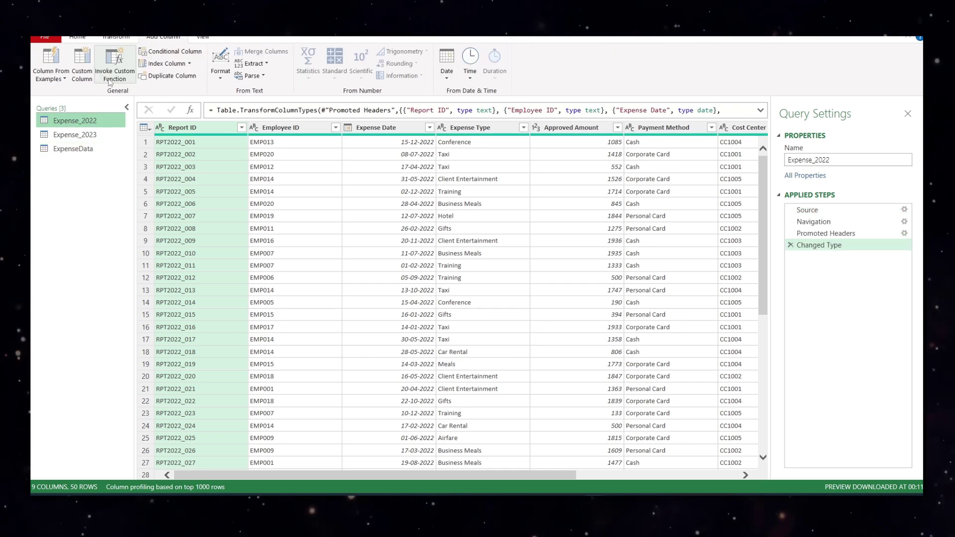
left_click(82, 64)
double_click(324, 197)
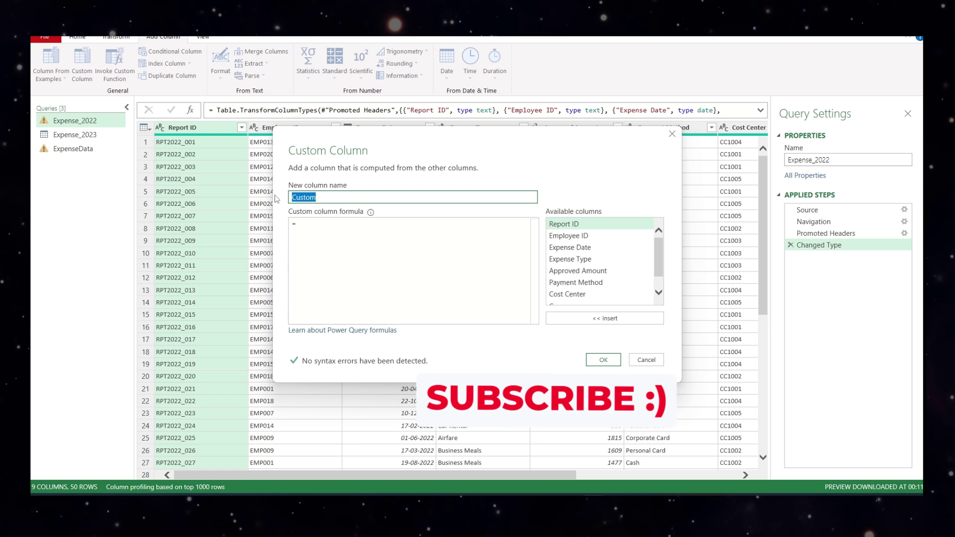
type("Year")
left_click(348, 226)
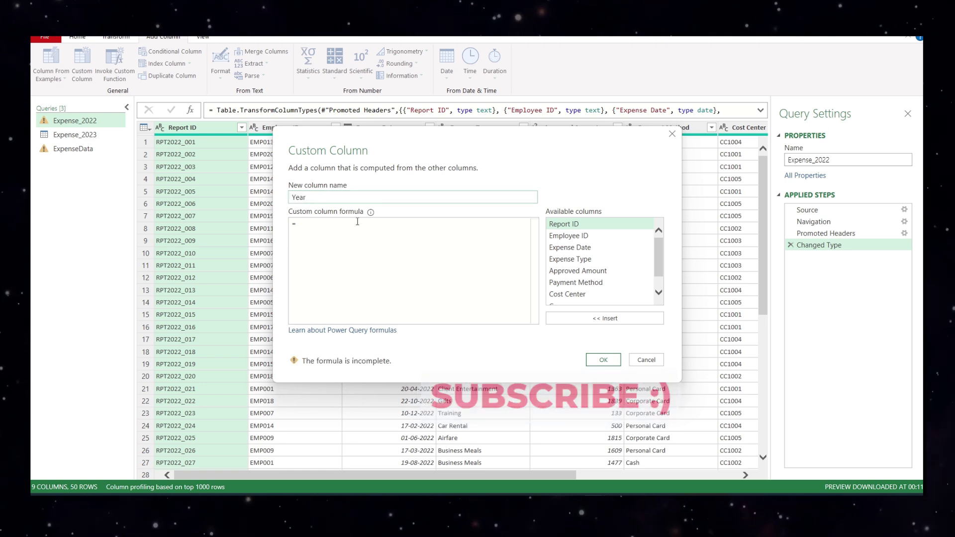
type("\"")
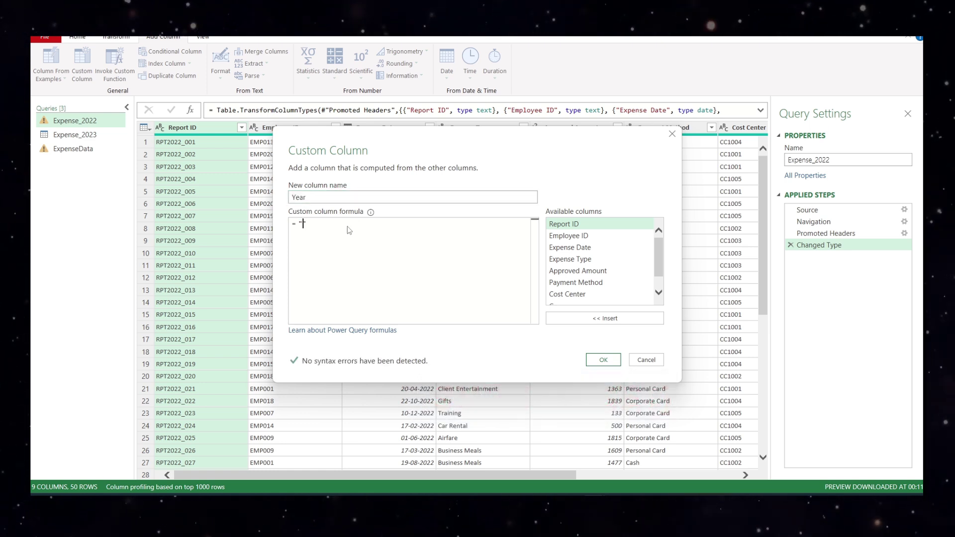
type("2022\"")
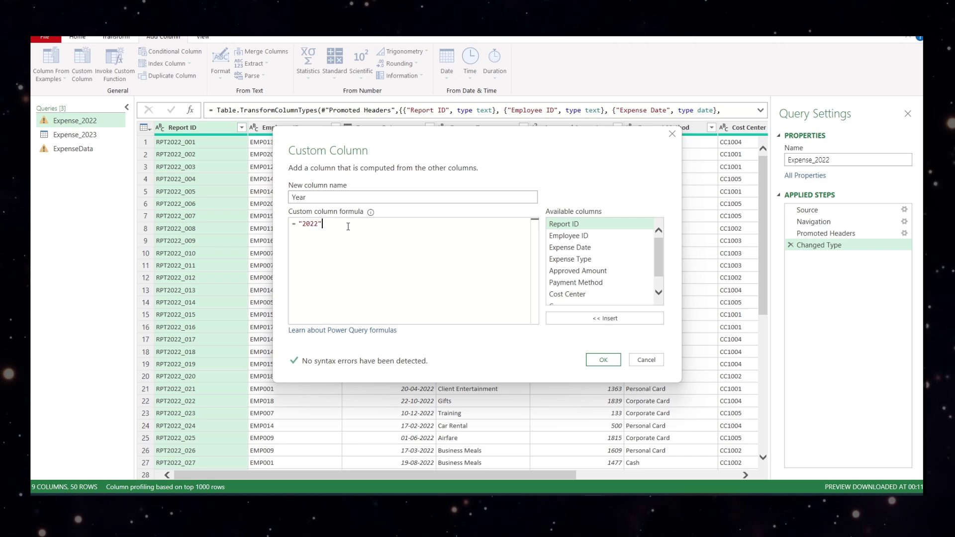
left_click(603, 360)
Add a custom Year column holding "2023" to Expense_2023.
left_click(78, 136)
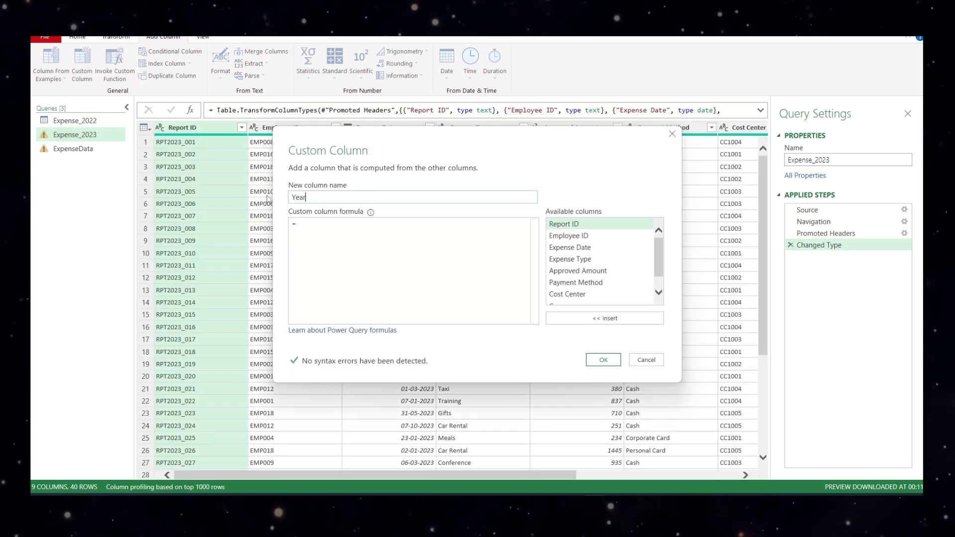
type("\"2023")
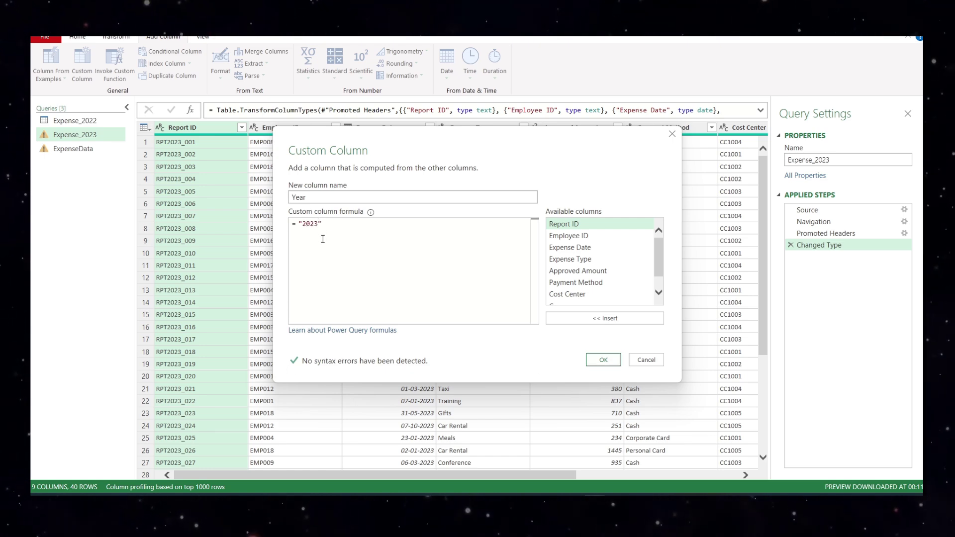
left_click(599, 362)
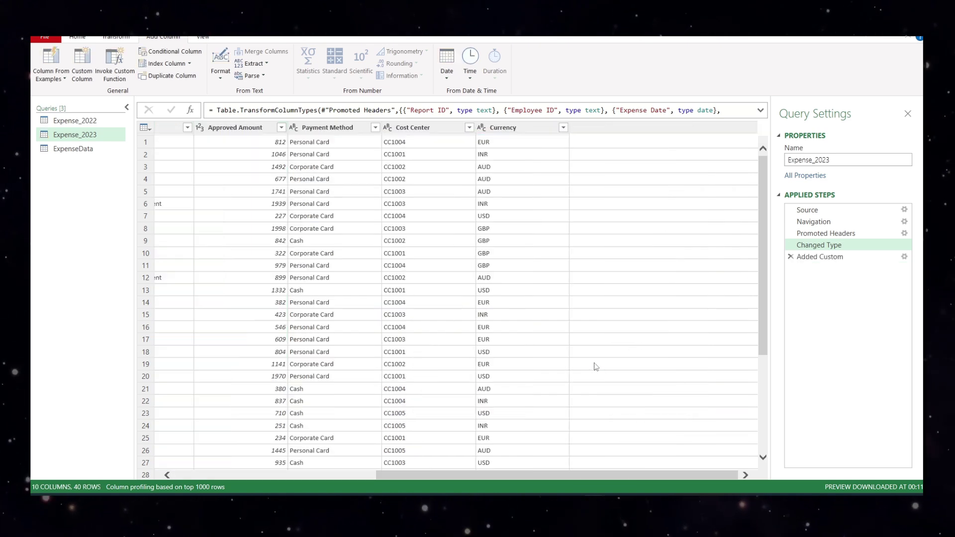
Scroll through ExpenseData's columns and rows, then return to the Expense_2022 query.
left_click(88, 149)
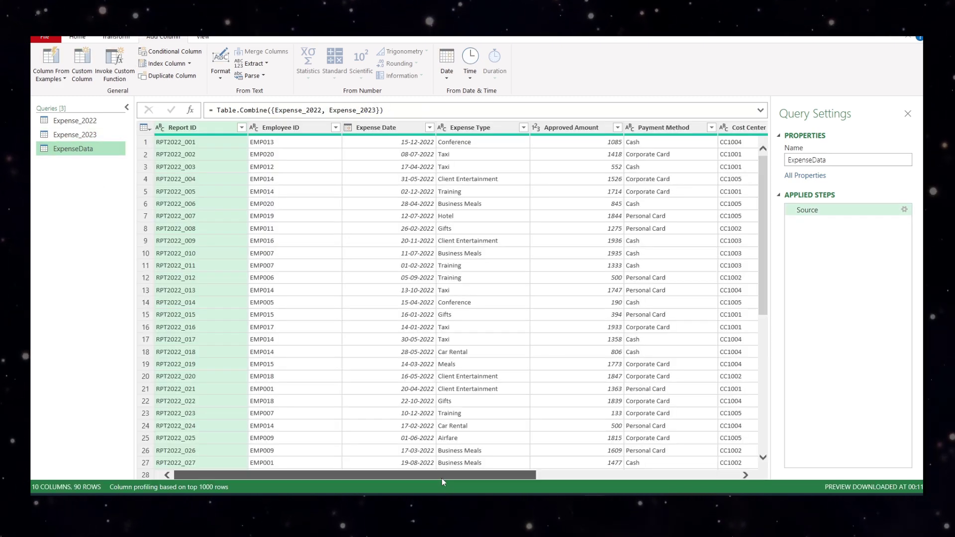
left_click_drag(442, 479, 675, 472)
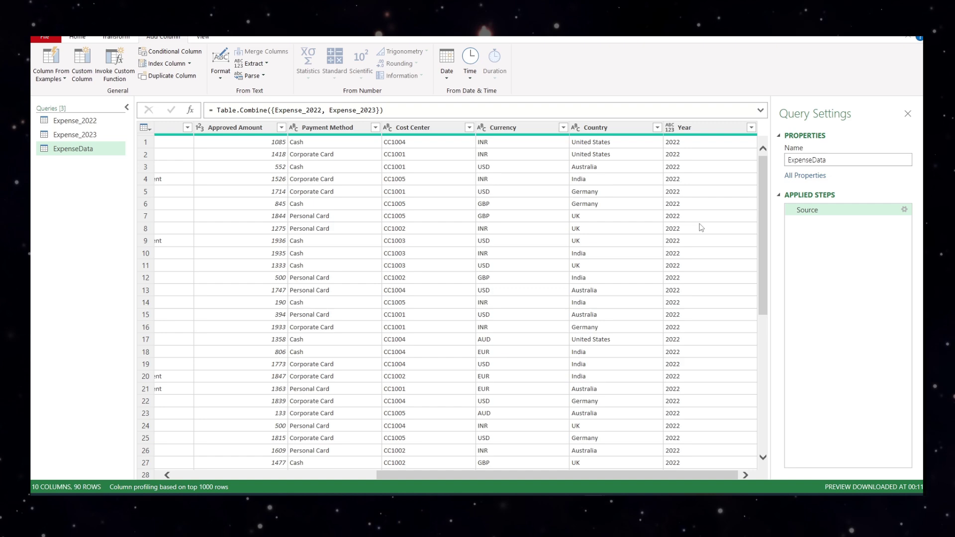
left_click_drag(762, 244, 768, 472)
scroll(366, 215, "up", 20)
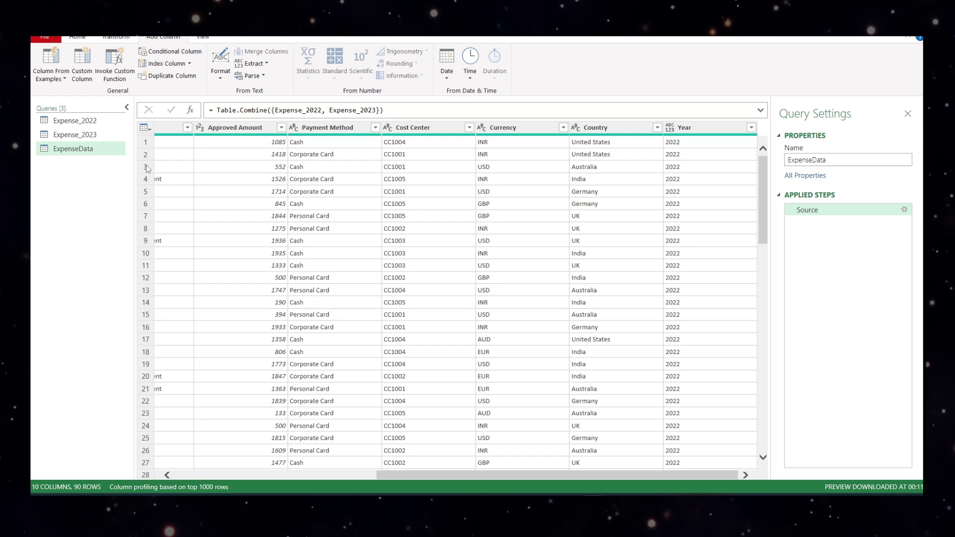
left_click(82, 122)
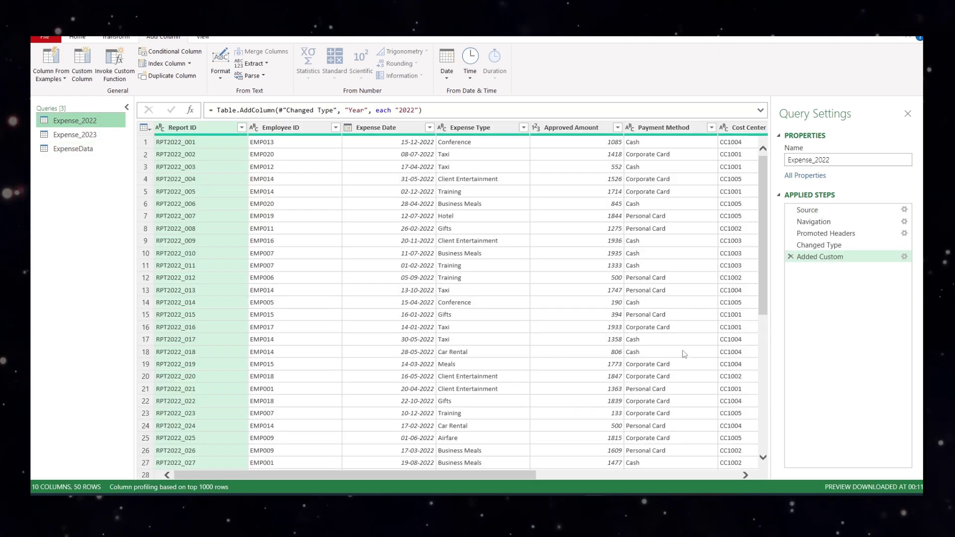
Rename Expense_2022's Year column to year and inspect the separate year and Year columns in ExpenseData.
double_click(695, 128)
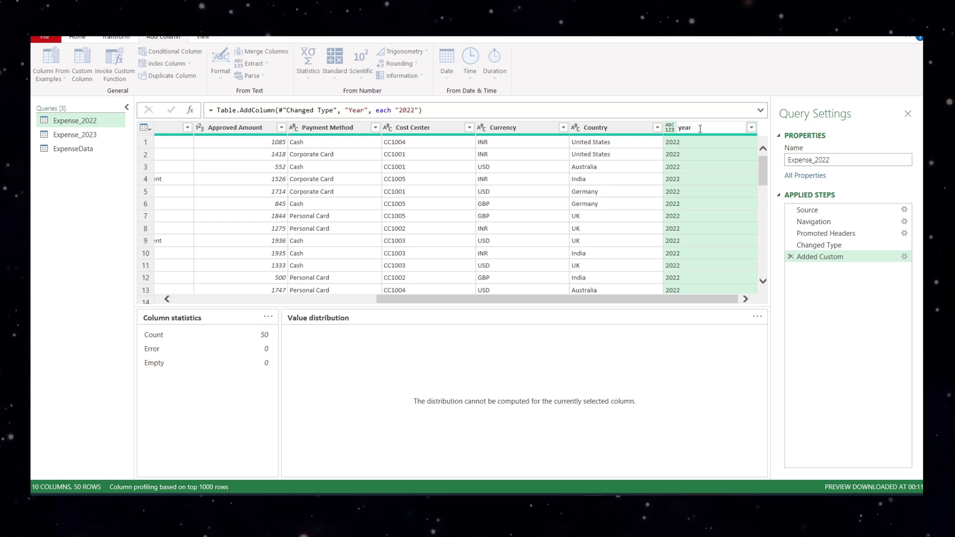
key("Return")
left_click(92, 151)
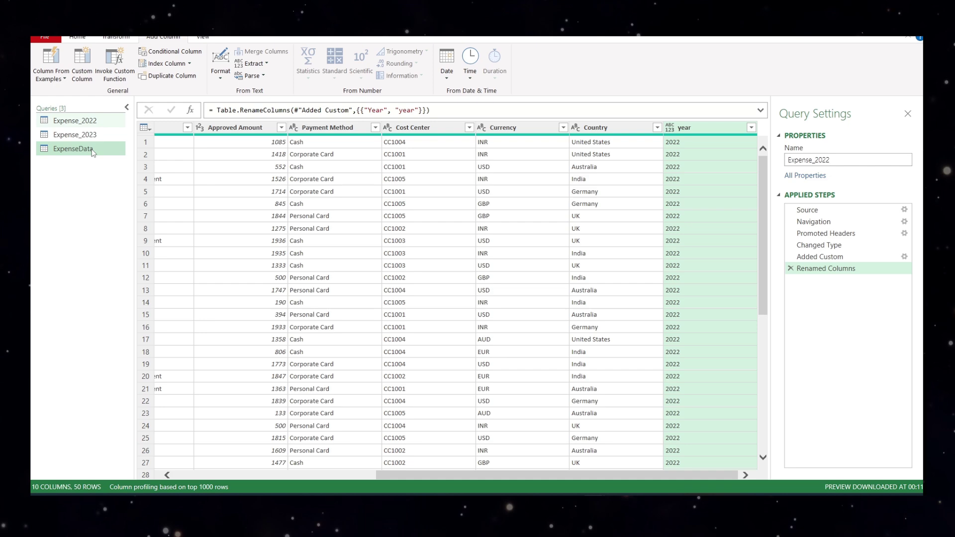
left_click_drag(387, 476, 710, 476)
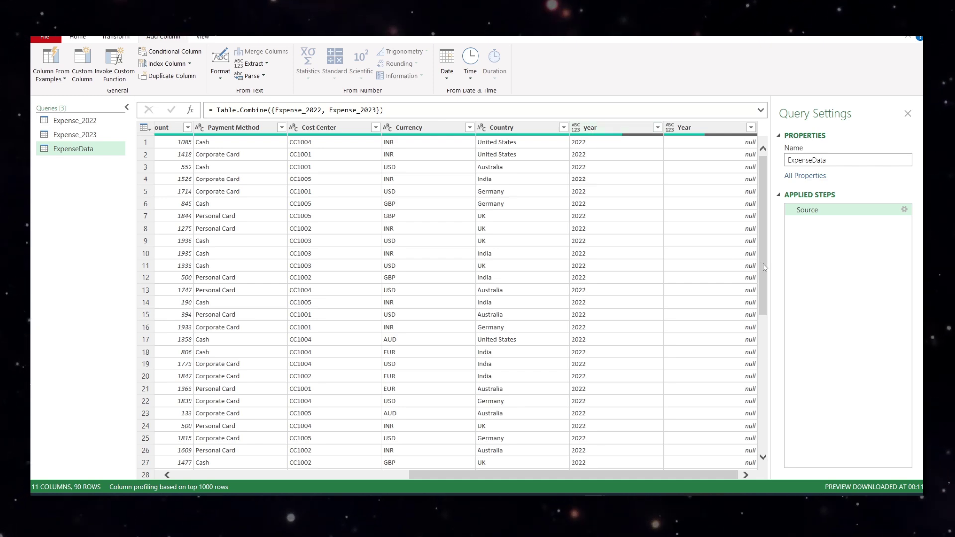
scroll(764, 267, "down", 19)
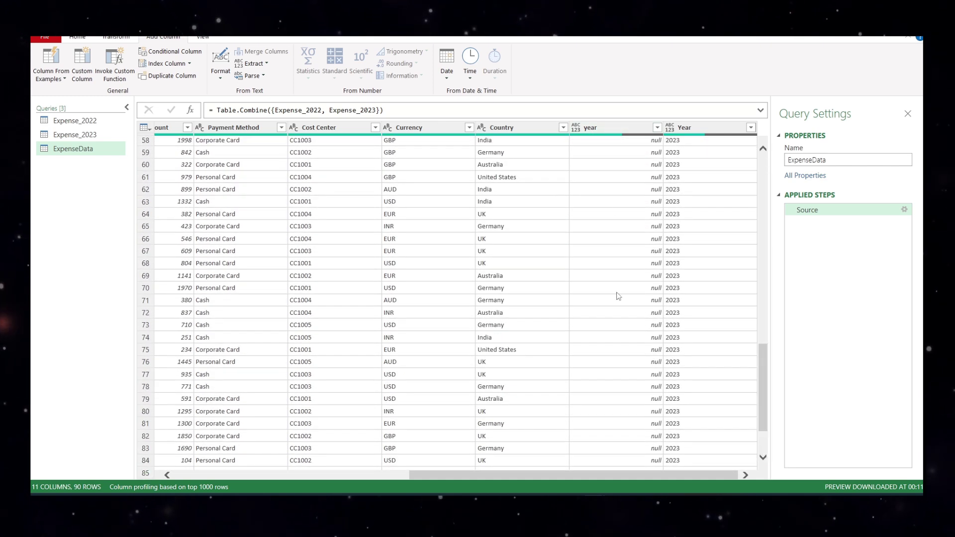
left_click_drag(764, 397, 772, 453)
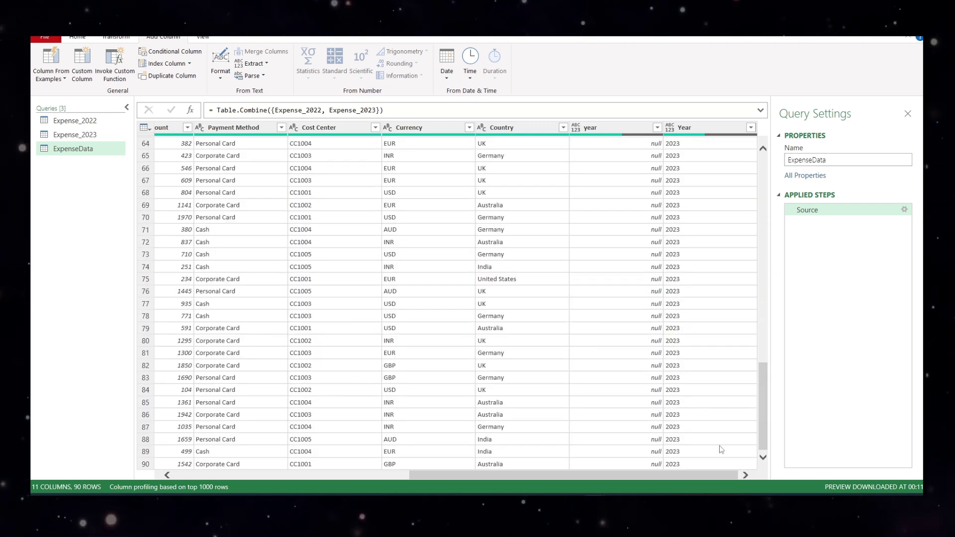
Rename Expense_2022's year column back to Year and confirm ExpenseData shows one Year column.
left_click(74, 121)
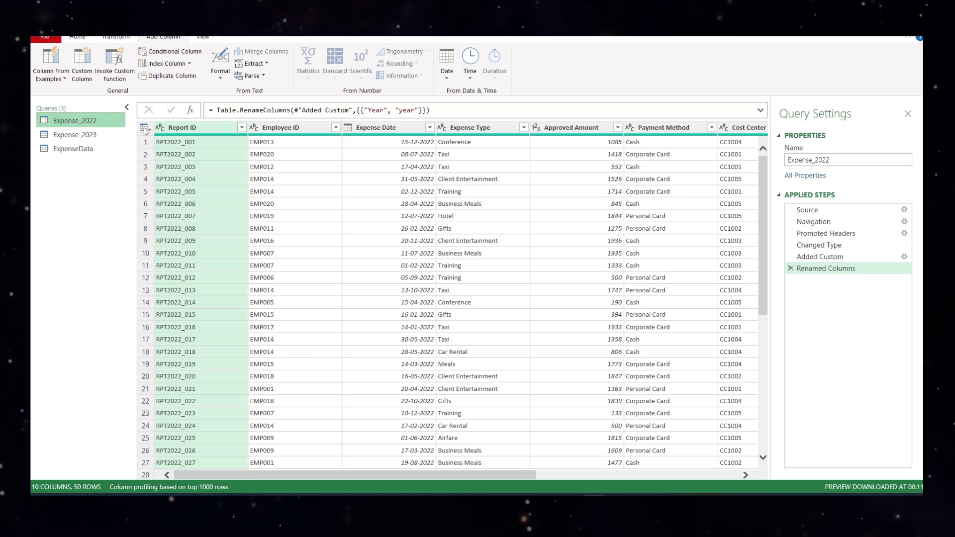
double_click(685, 128)
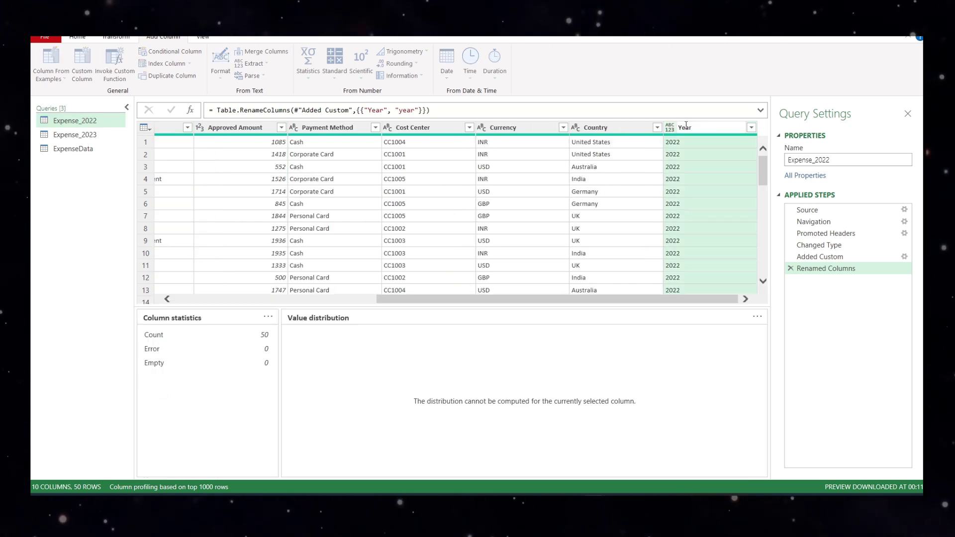
left_click(70, 149)
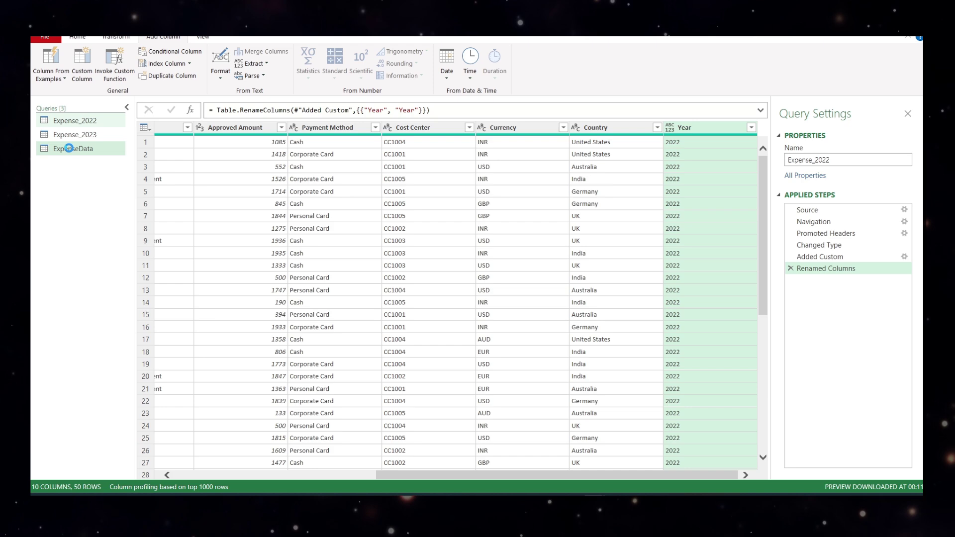
left_click_drag(446, 475, 655, 473)
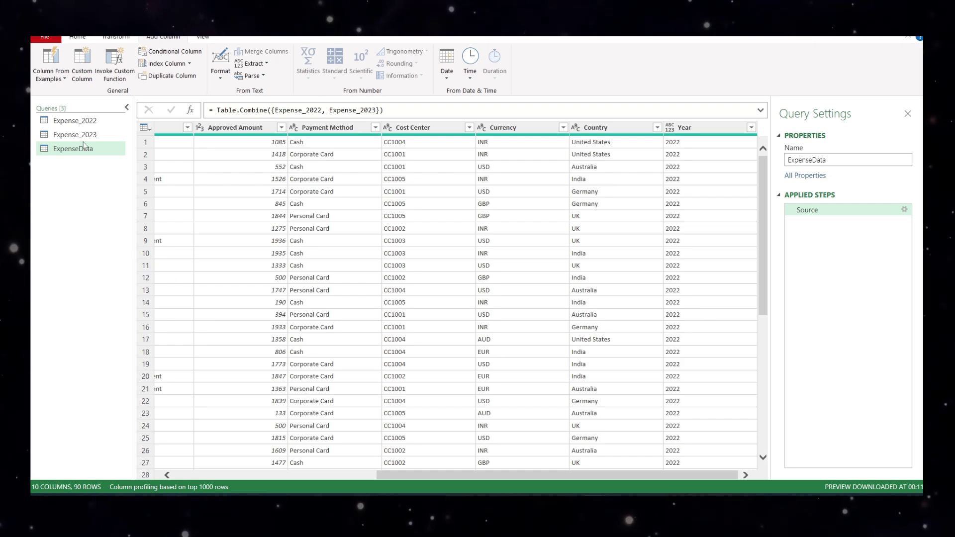
Remove the Expense Date column from the Expense_2022 query.
left_click(84, 122)
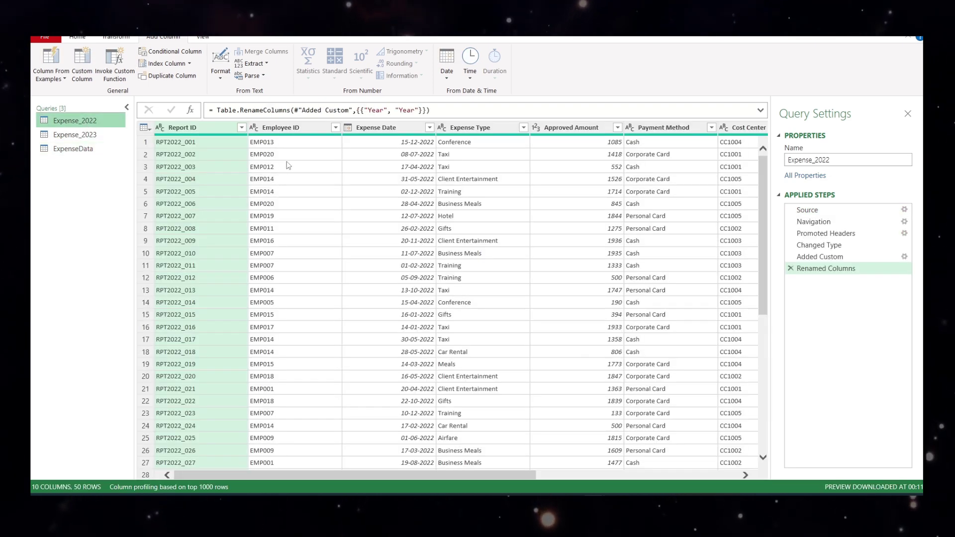
left_click(373, 128)
right_click(393, 129)
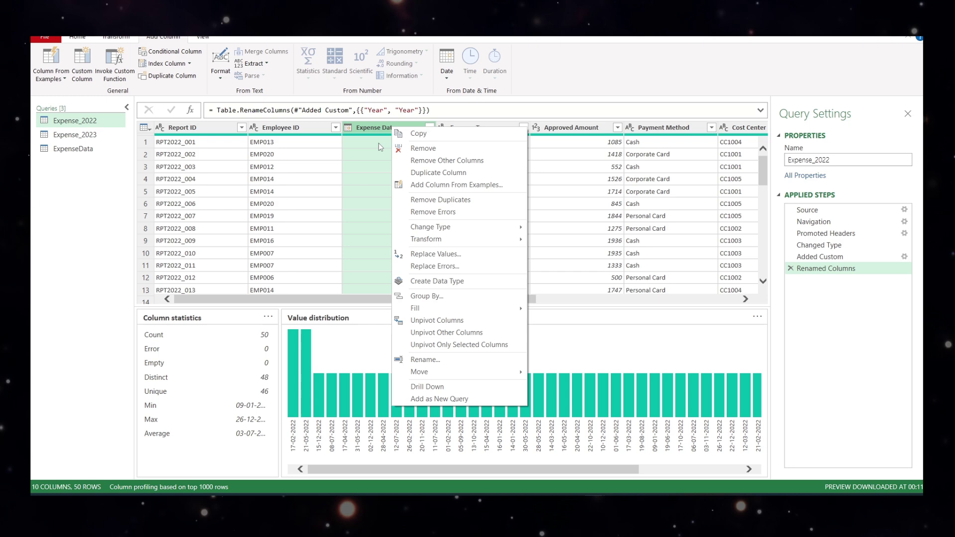
left_click(423, 148)
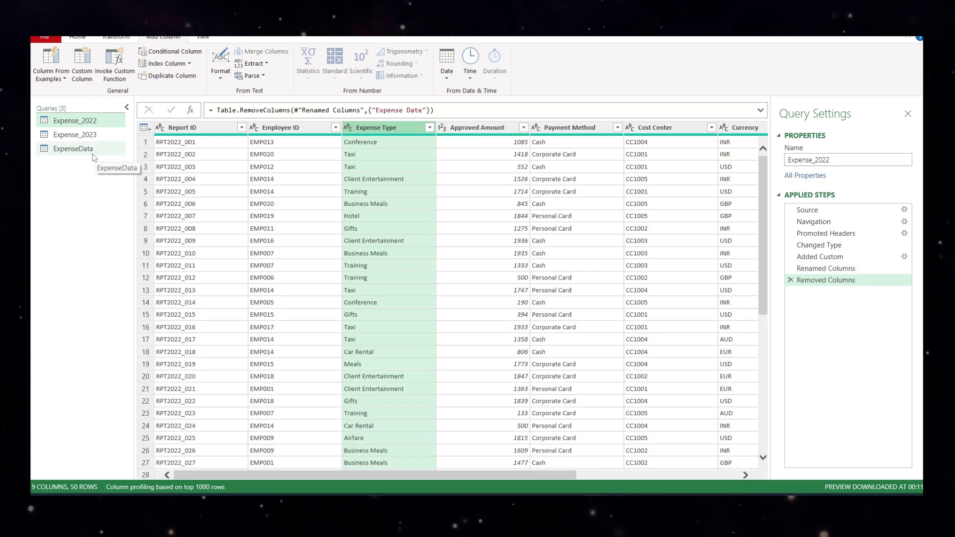
Scroll through ExpenseData to see null Expense Date values for the 2022 rows.
left_click(73, 148)
left_click_drag(375, 474, 577, 477)
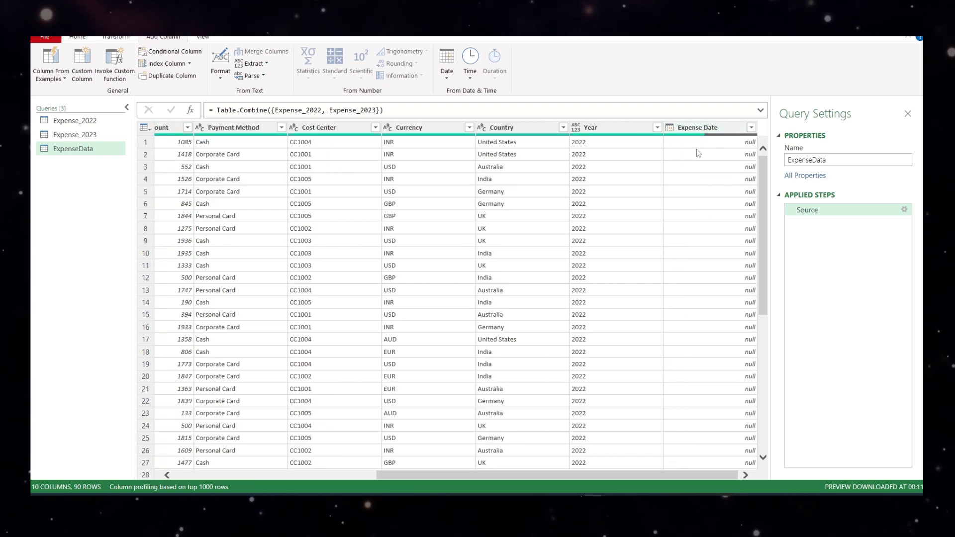
scroll(765, 453, "down", 20)
scroll(766, 445, "down", 2)
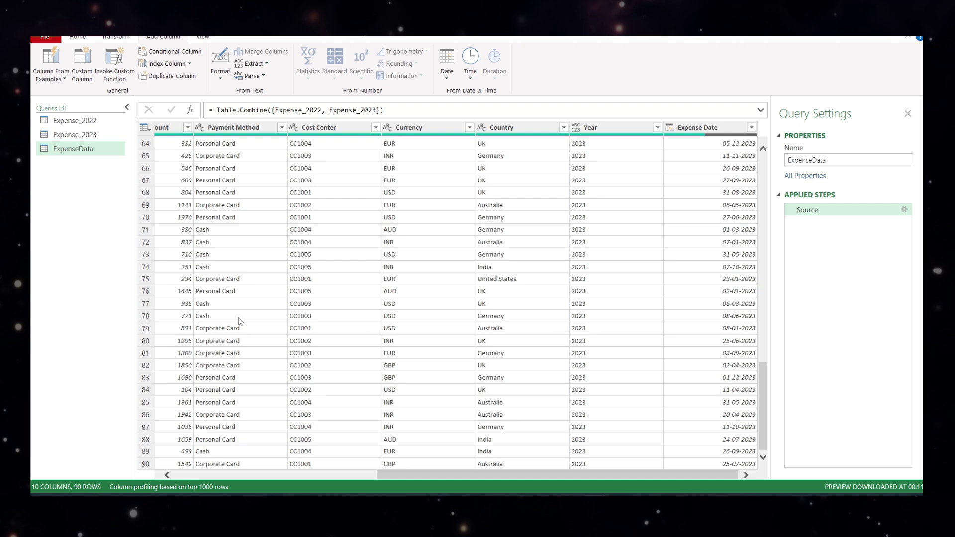
Move Expense_2022's Report ID after Payment Method and compare column order in Expense_2023 and ExpenseData.
left_click(93, 123)
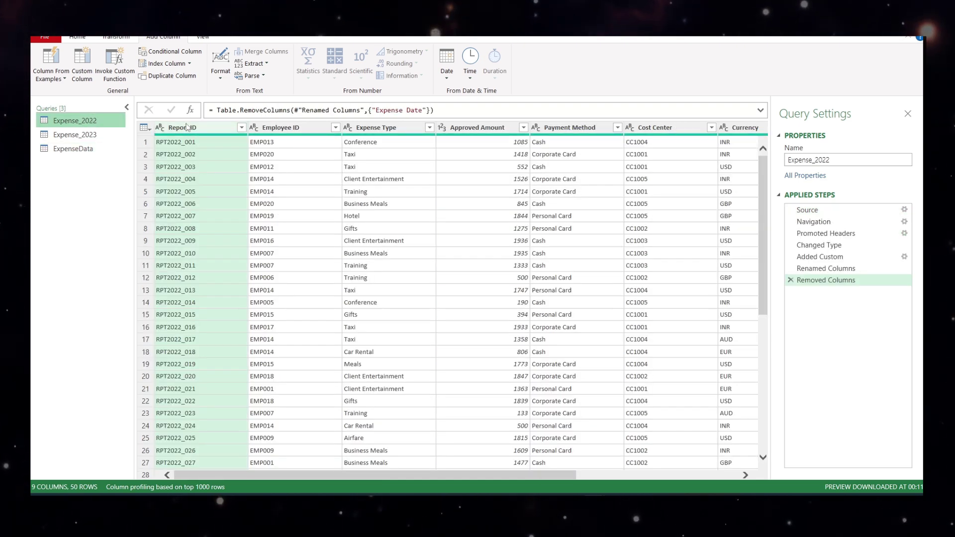
mouse_move(219, 127)
left_mouse_down()
mouse_move(473, 157)
mouse_move(641, 148)
left_mouse_up()
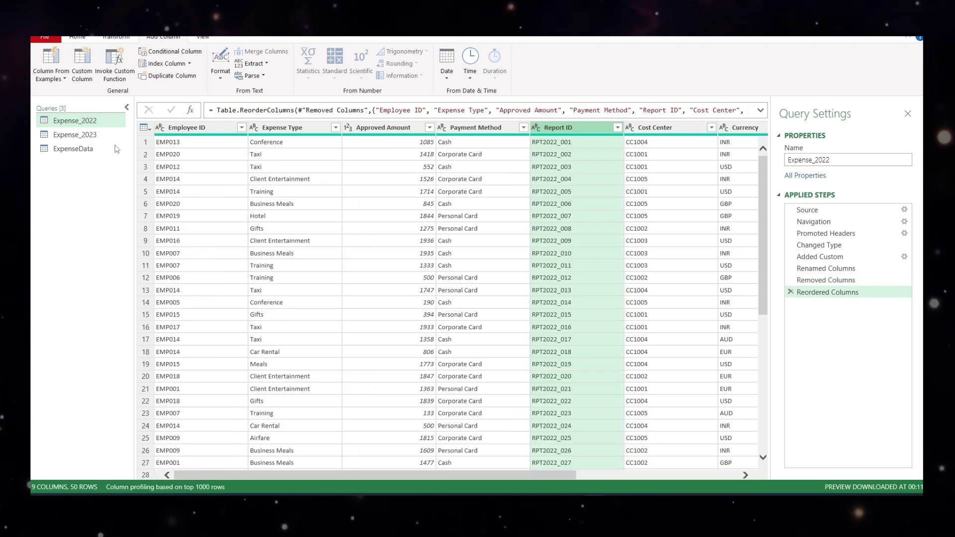
left_click(74, 134)
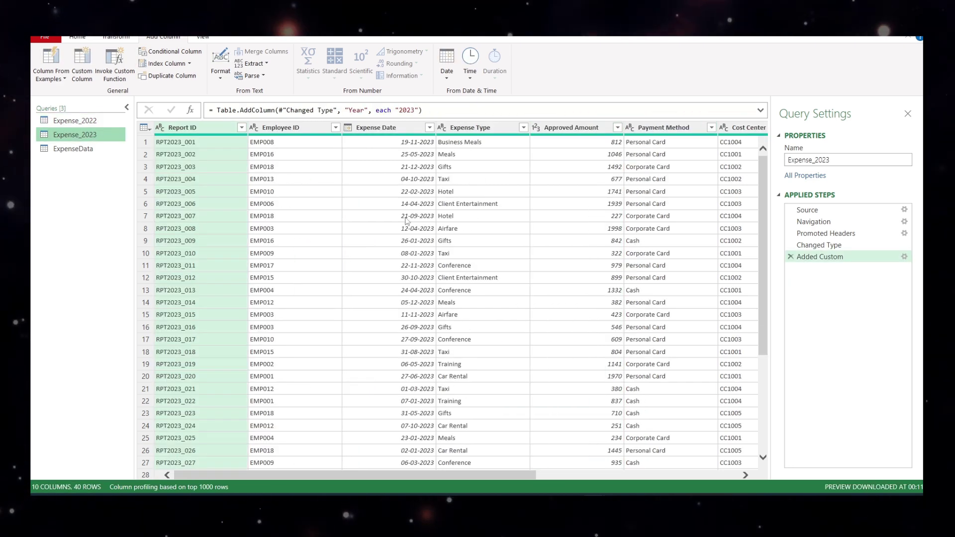
left_click(101, 152)
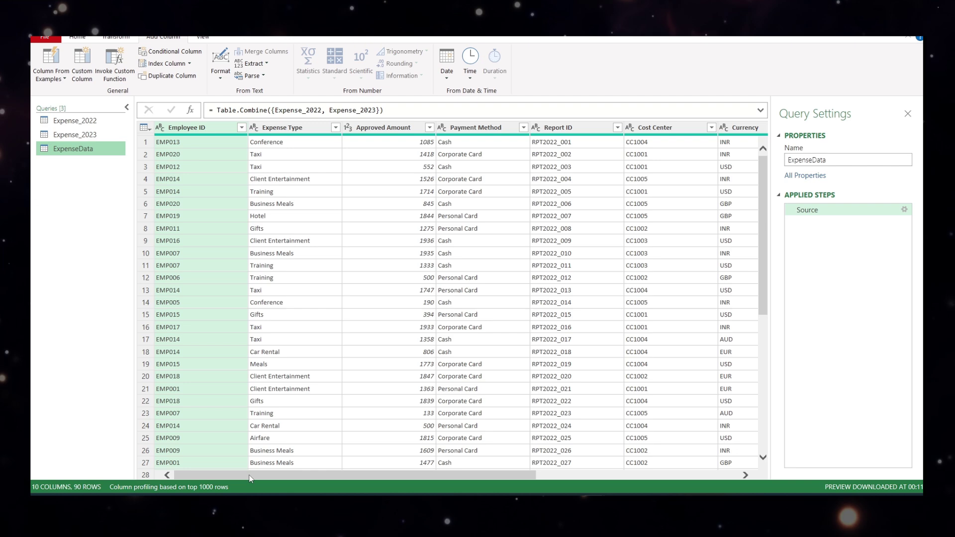
mouse_move(254, 475)
left_mouse_down()
mouse_move(336, 482)
mouse_move(252, 477)
left_mouse_up()
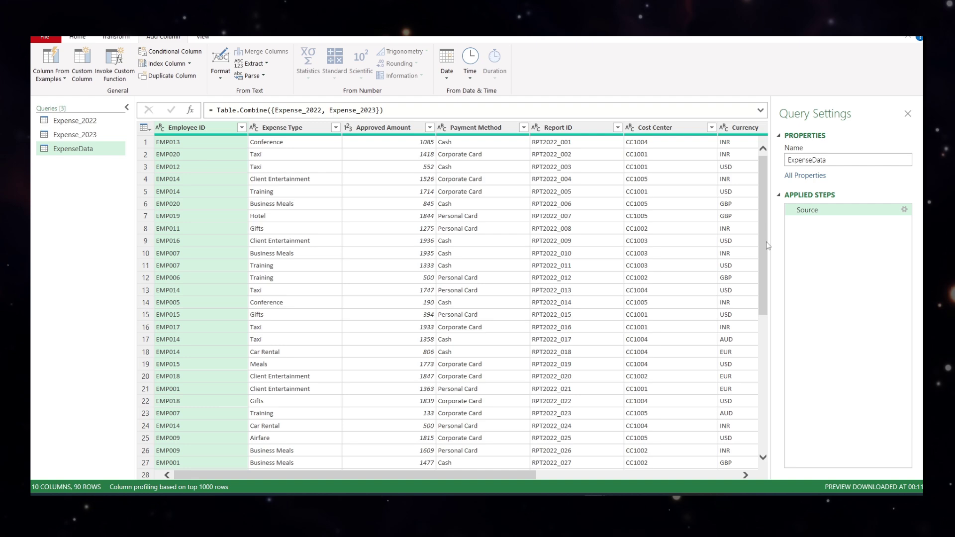
left_click_drag(768, 245, 770, 304)
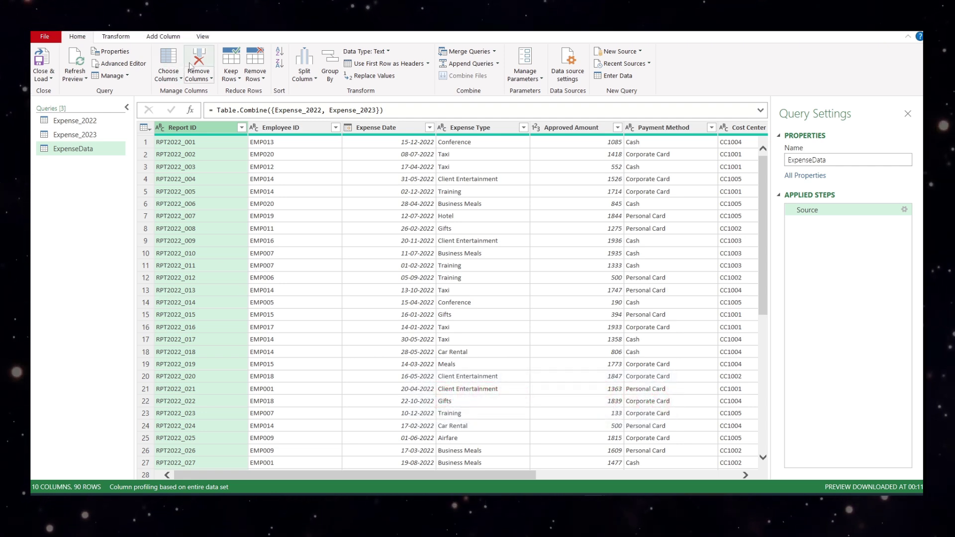
Enable Column profile on the View tab and set profiling based on the entire data set.
left_click(203, 36)
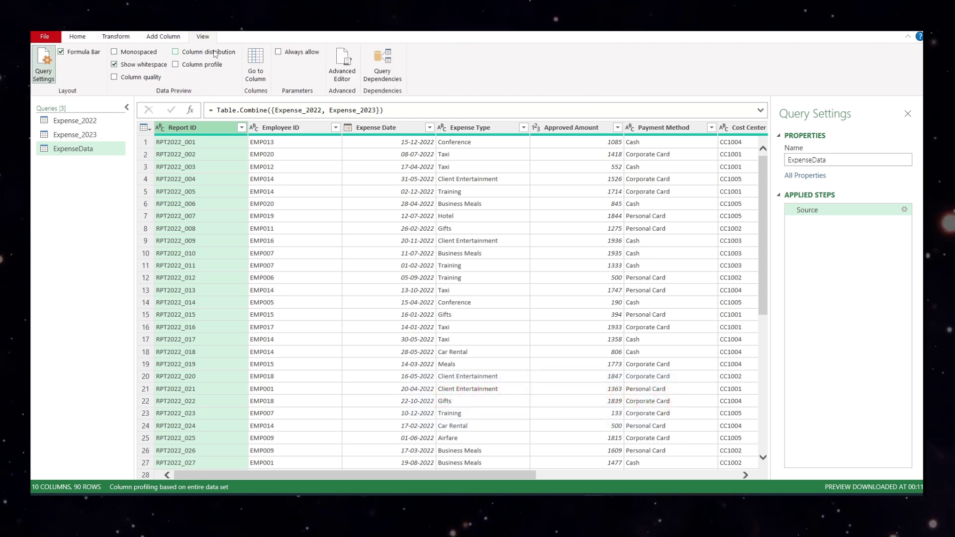
left_click(176, 65)
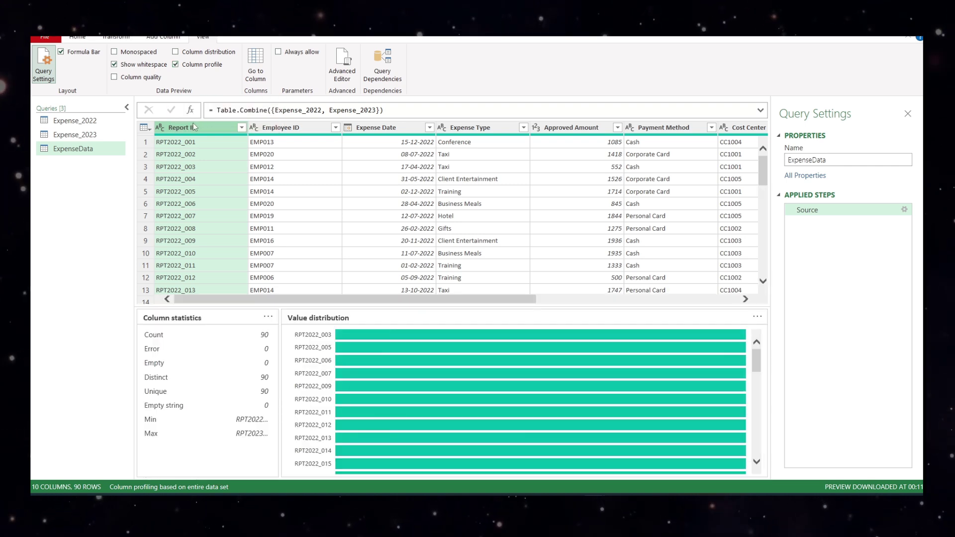
left_click(173, 489)
left_click(172, 487)
left_click(169, 488)
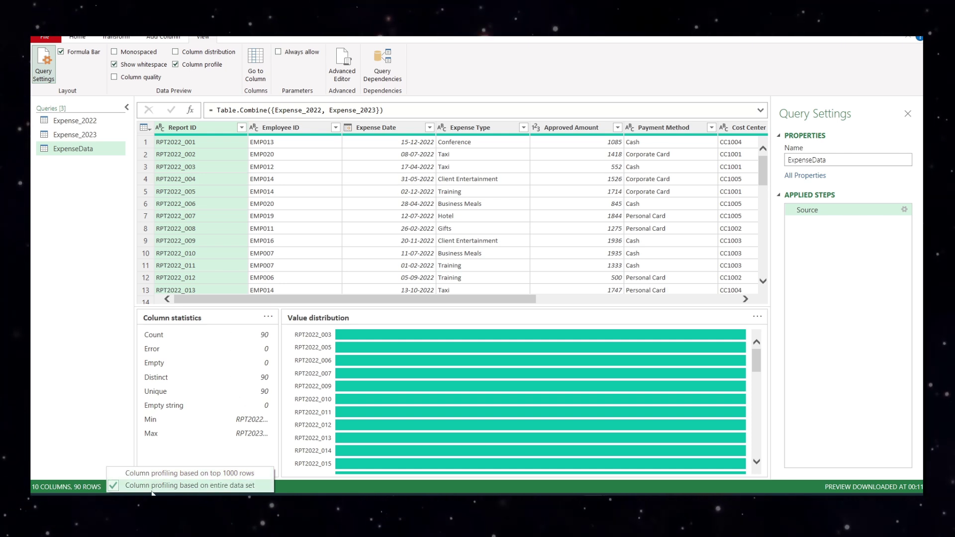
left_click(203, 489)
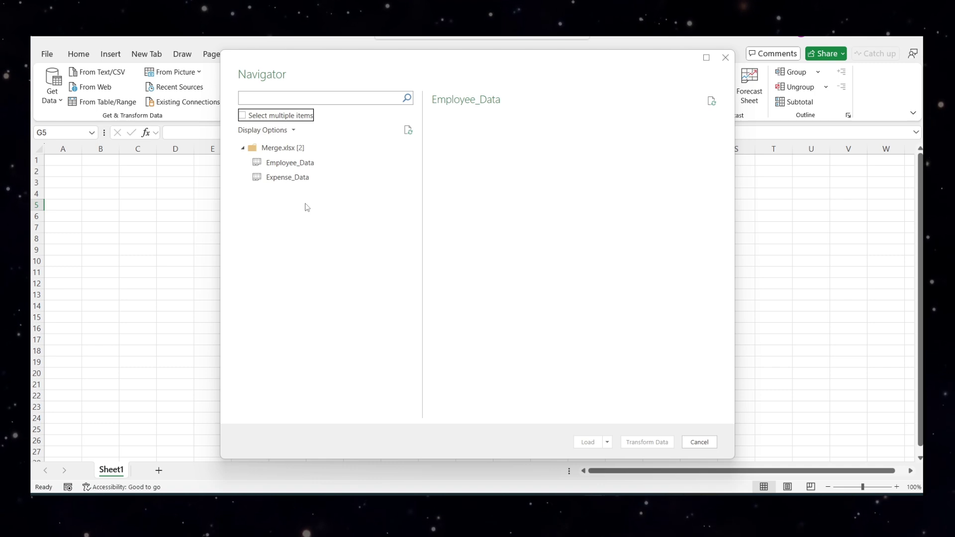
Select both Employee_Data and Expense_Data from Merge.xlsx in the Navigator and load them for transforming.
left_click(243, 115)
left_click(256, 177)
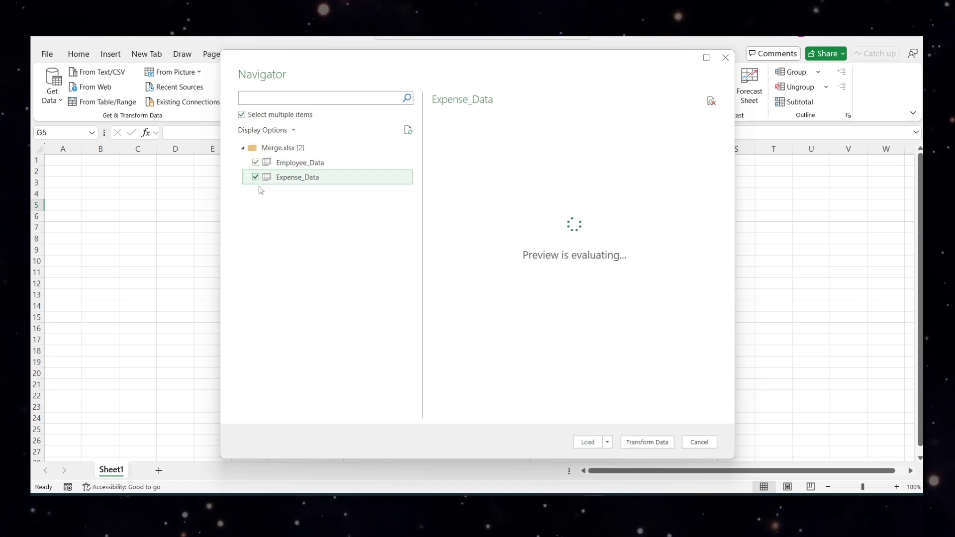
left_click(309, 169)
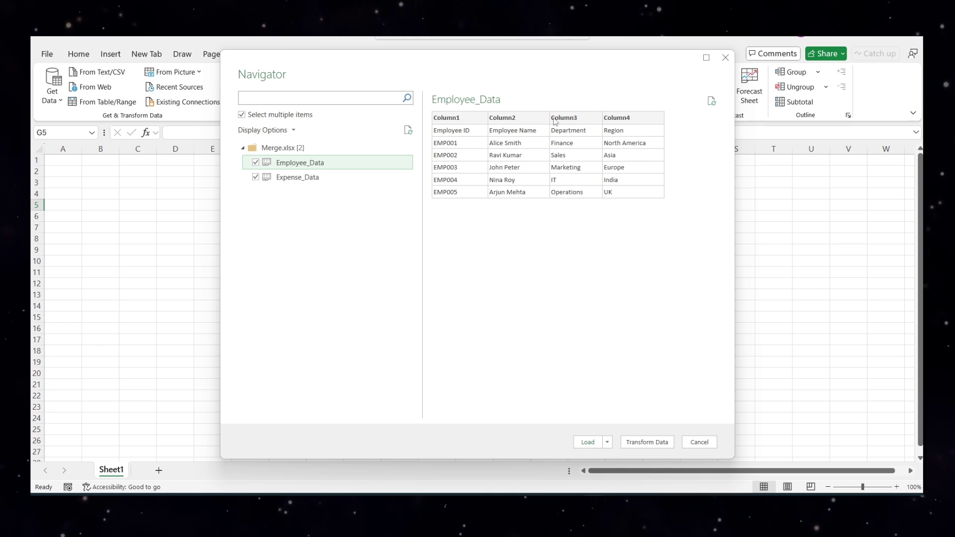
left_click(646, 443)
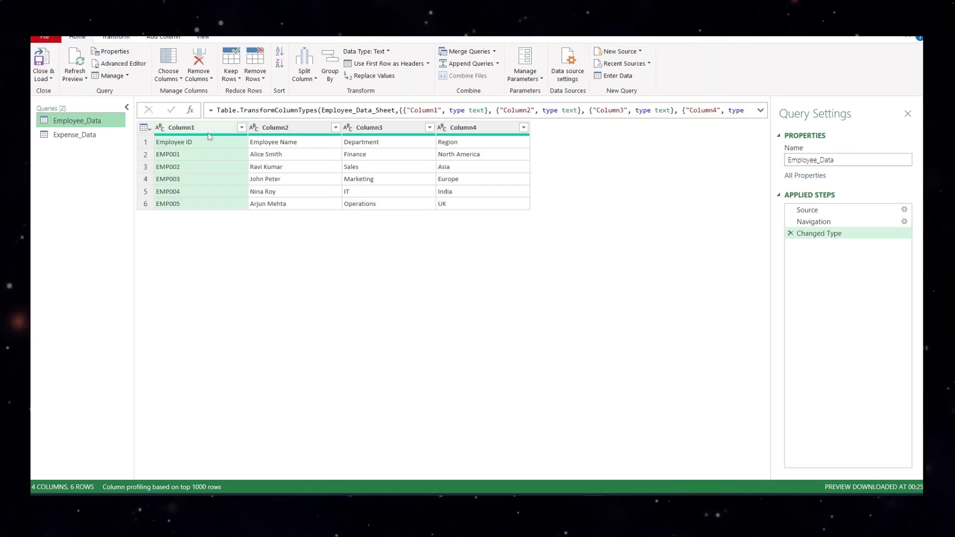
Promote Employee_Data's first row to headers, then left-join Expense_Data to Employee_Data on Employee ID as Merge1.
left_click(367, 64)
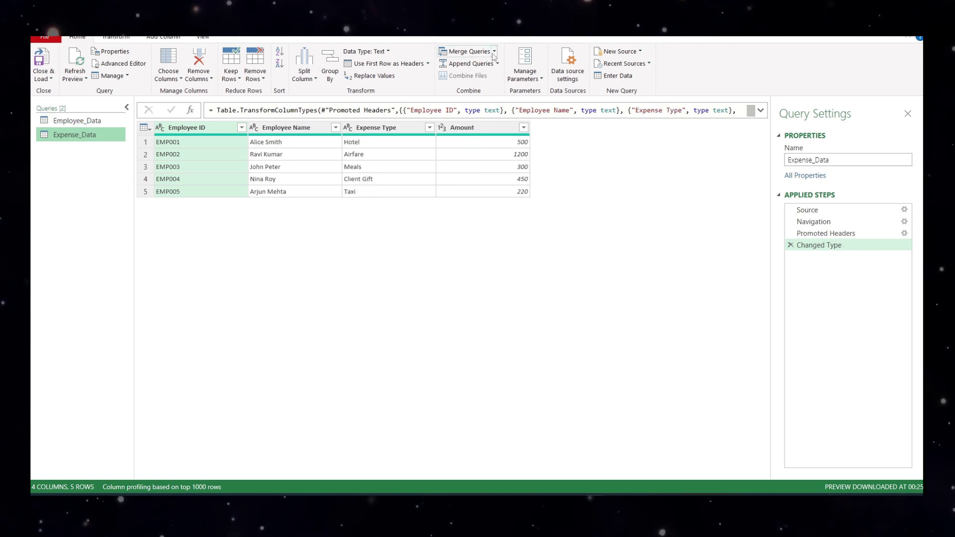
left_click(494, 52)
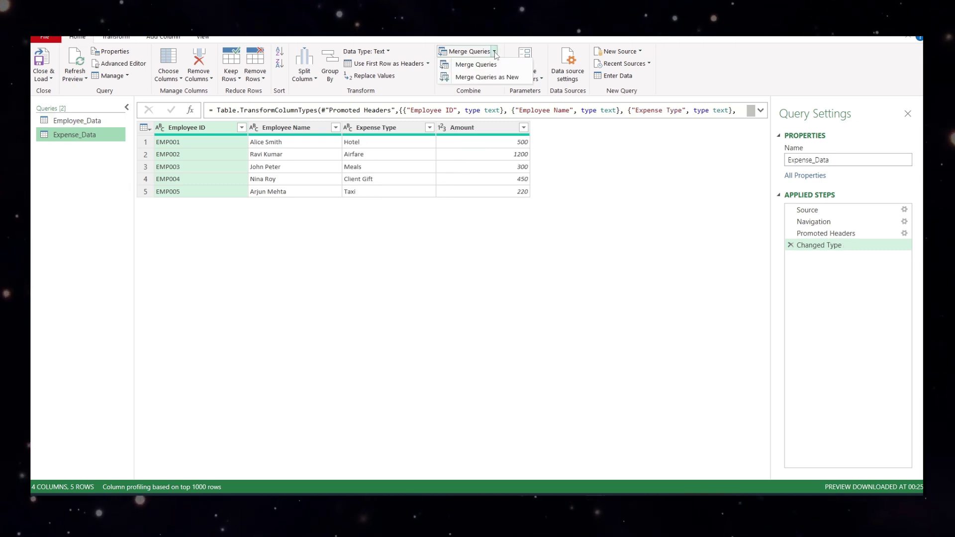
left_click(504, 79)
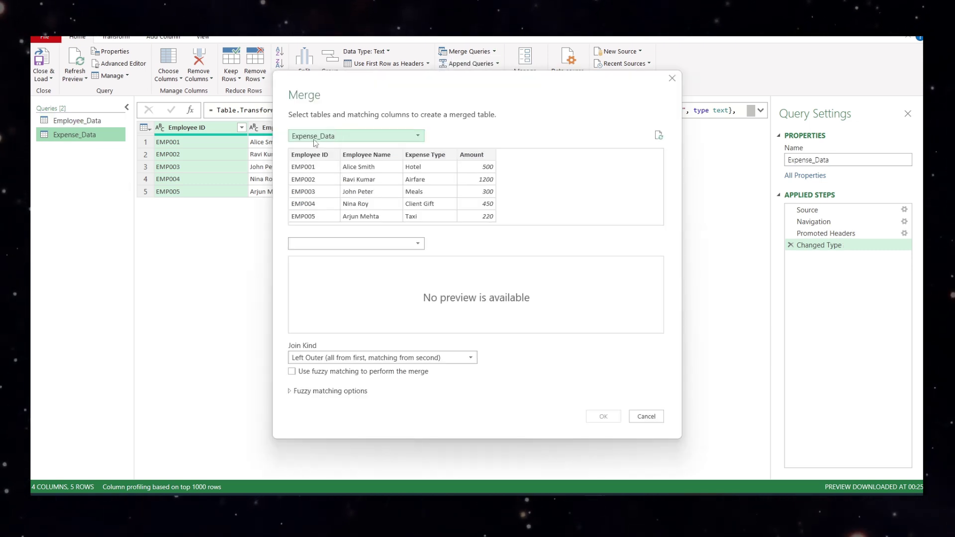
left_click(350, 243)
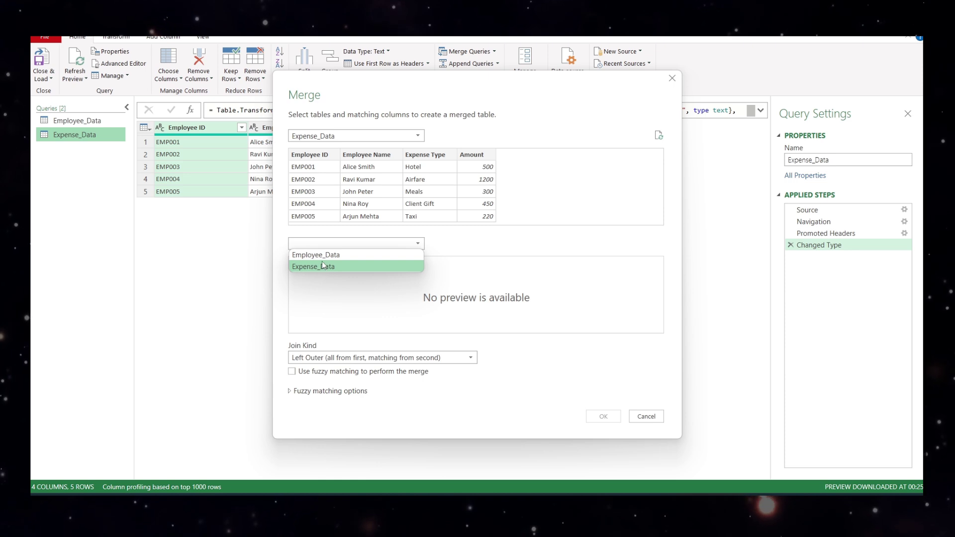
left_click(322, 257)
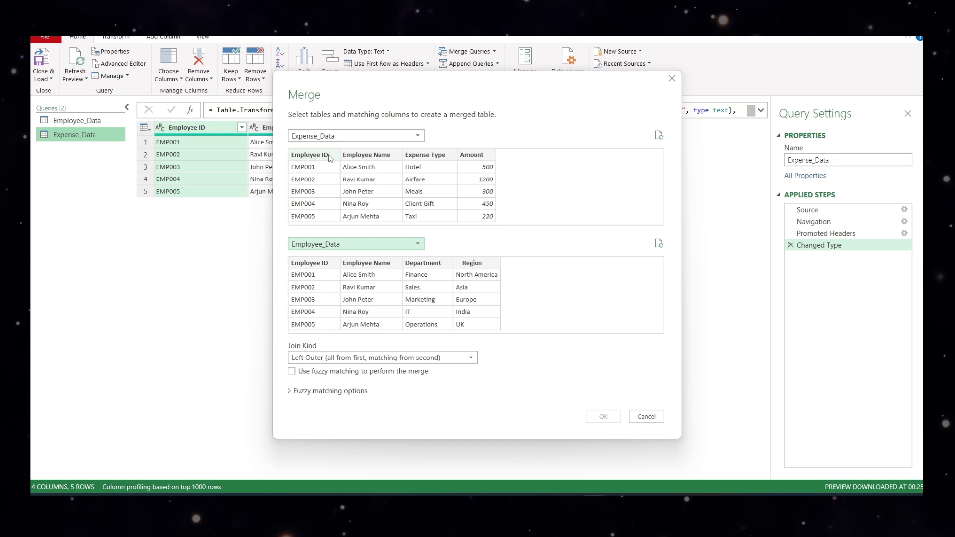
left_click(309, 155)
left_click(323, 263)
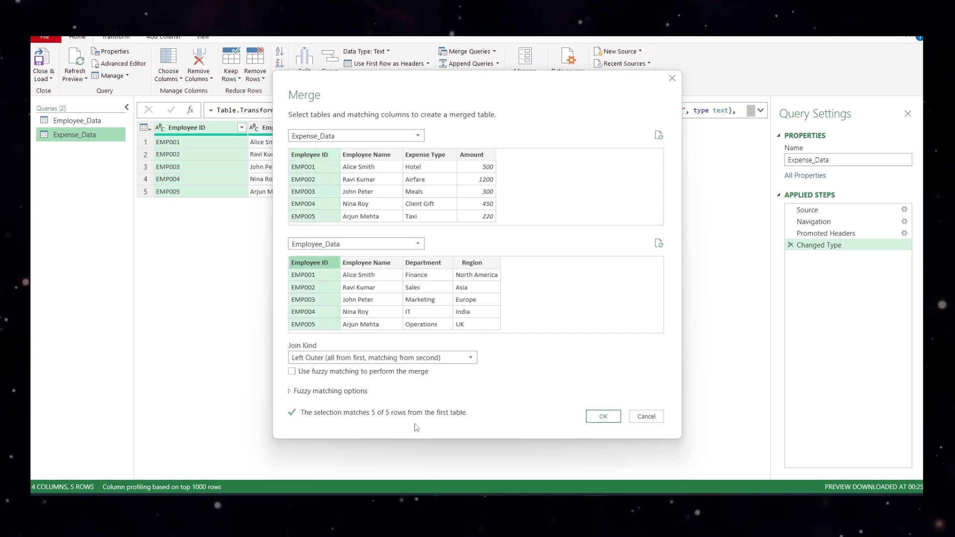
left_click(603, 416)
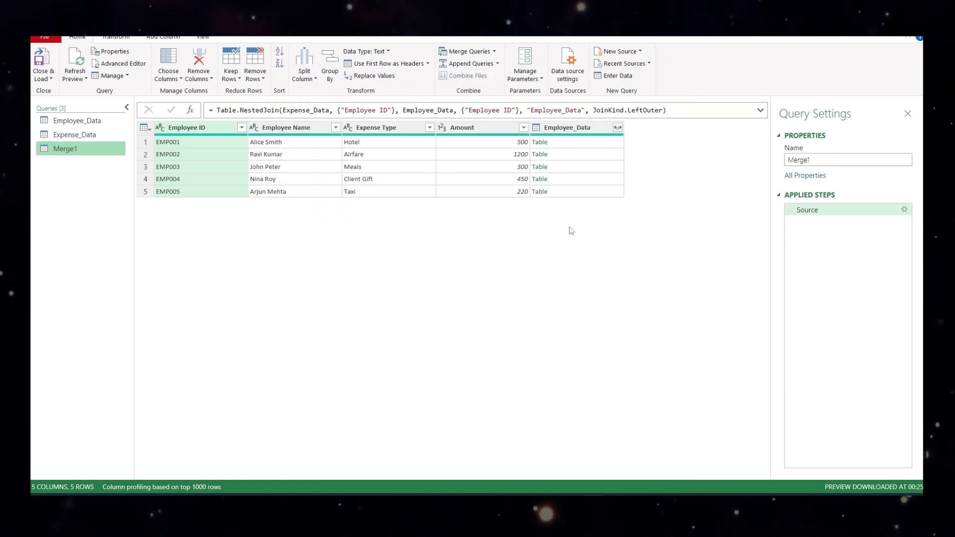
Expand Merge1's Employee_Data column into Employee ID, Department and Region, excluding Employee Name.
left_click(617, 128)
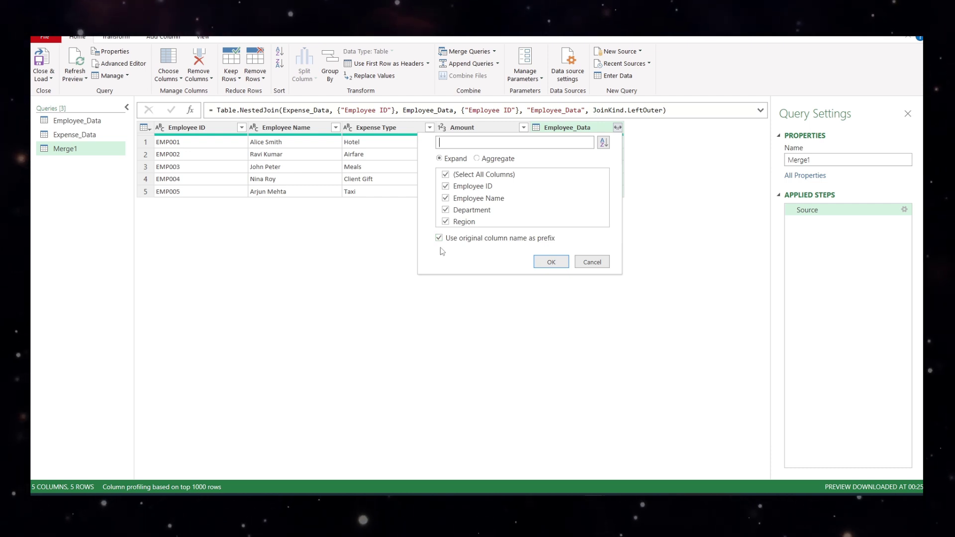
left_click(551, 261)
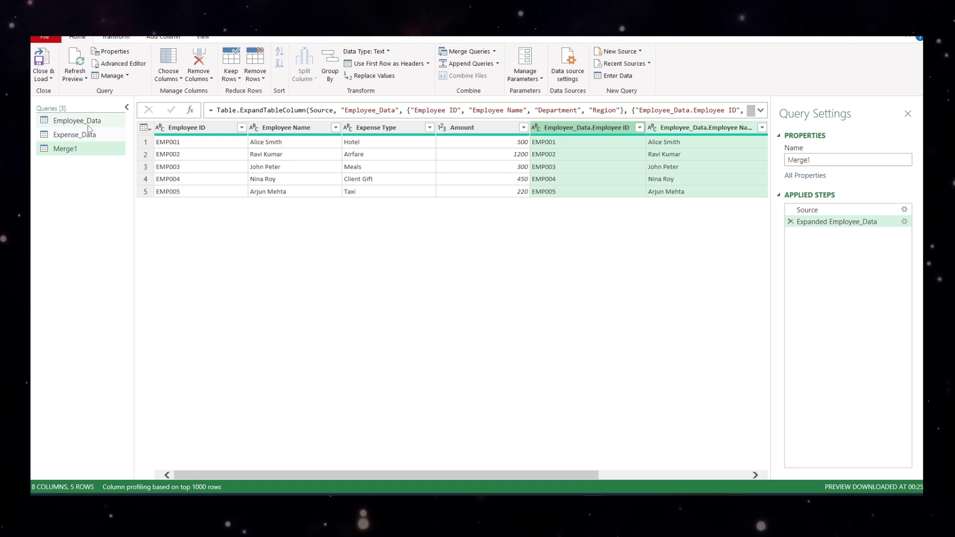
left_click(790, 223)
left_click(618, 128)
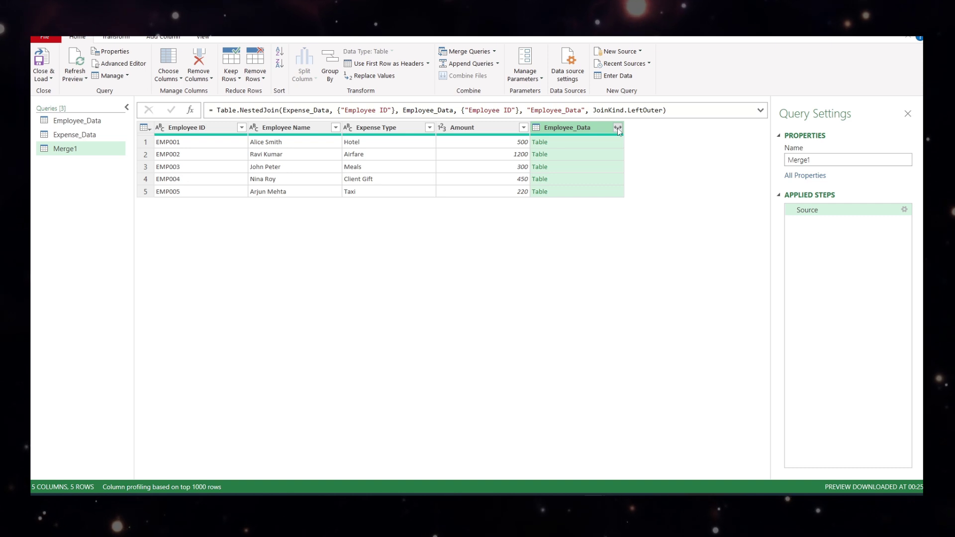
left_click(618, 127)
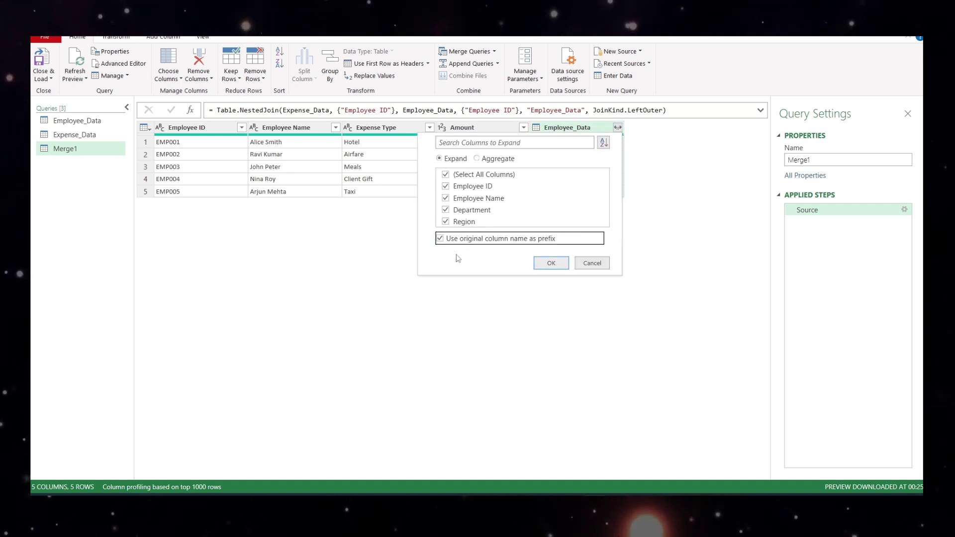
left_click(446, 198)
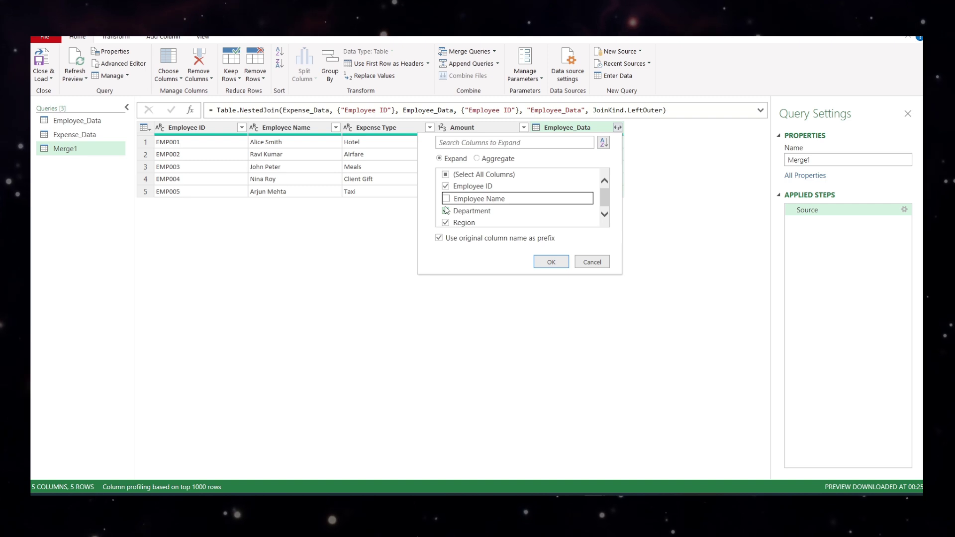
left_click(551, 261)
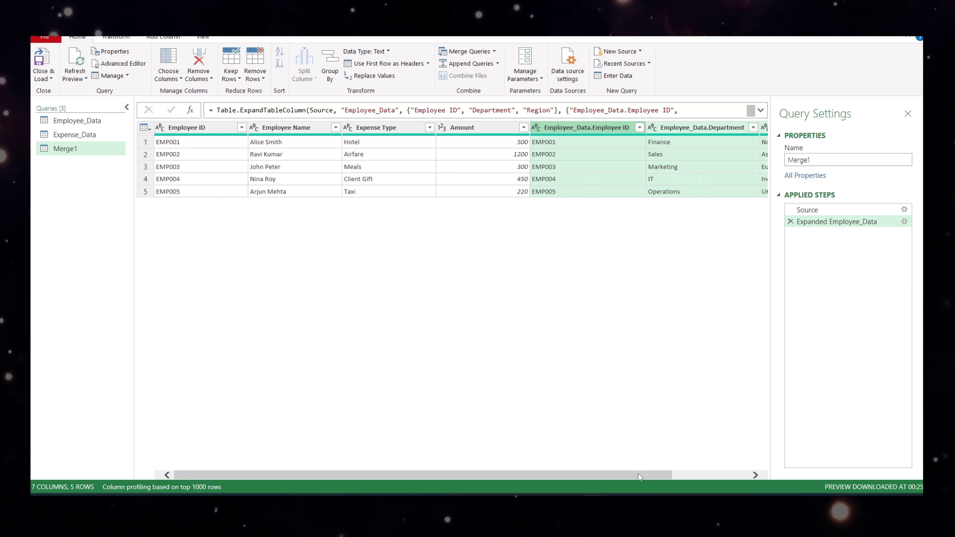
Redo the Employee_Data expansion without original-name prefixes, still excluding Employee Name.
mouse_move(637, 475)
left_mouse_down()
mouse_move(706, 476)
mouse_move(637, 475)
left_mouse_up()
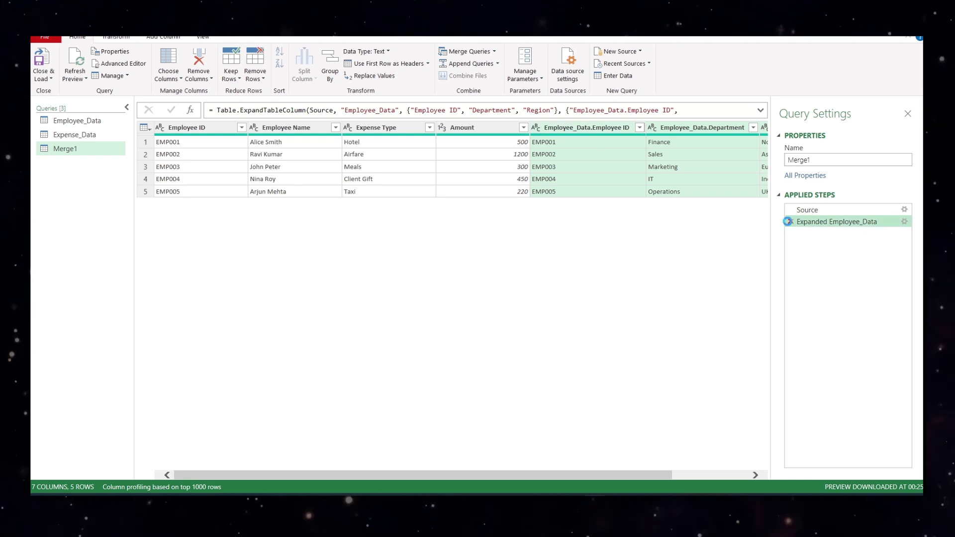
left_click(791, 222)
left_click(617, 128)
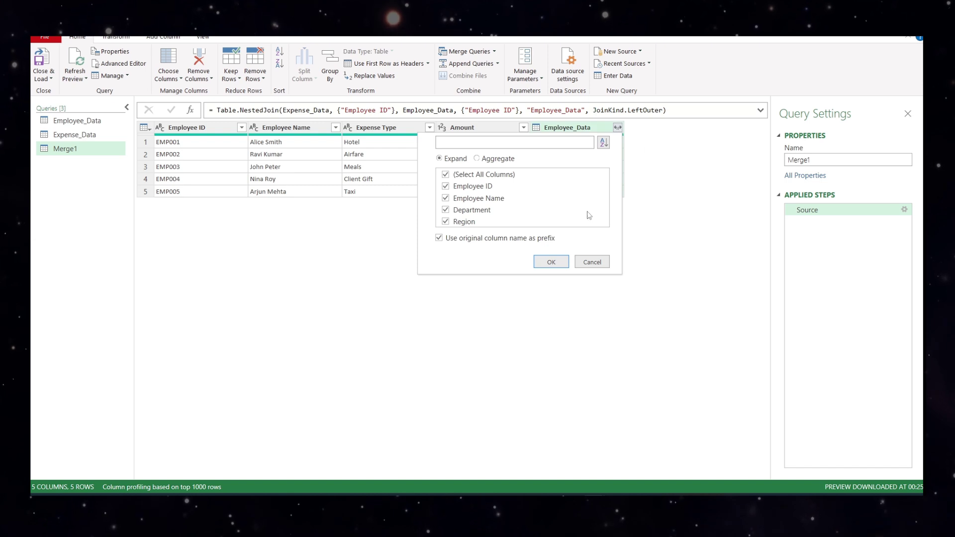
left_click(440, 238)
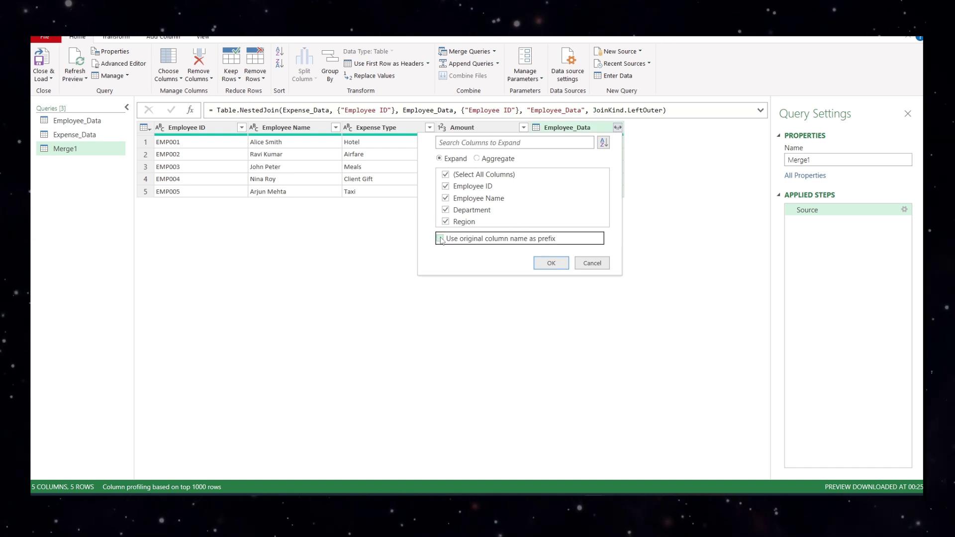
left_click(446, 199)
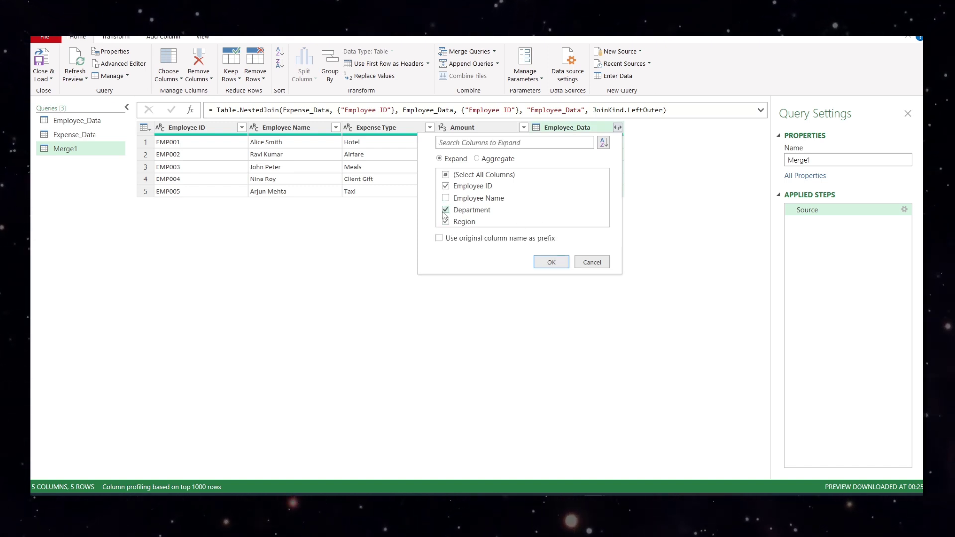
left_click(552, 262)
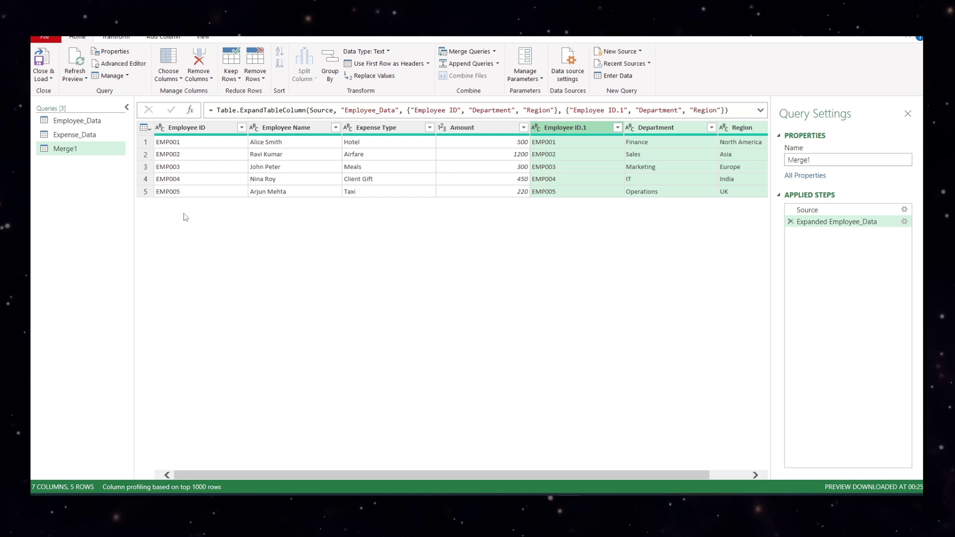
In Expense_Data, replace the Employee ID value EMP005 with EMPX05.
left_click(82, 135)
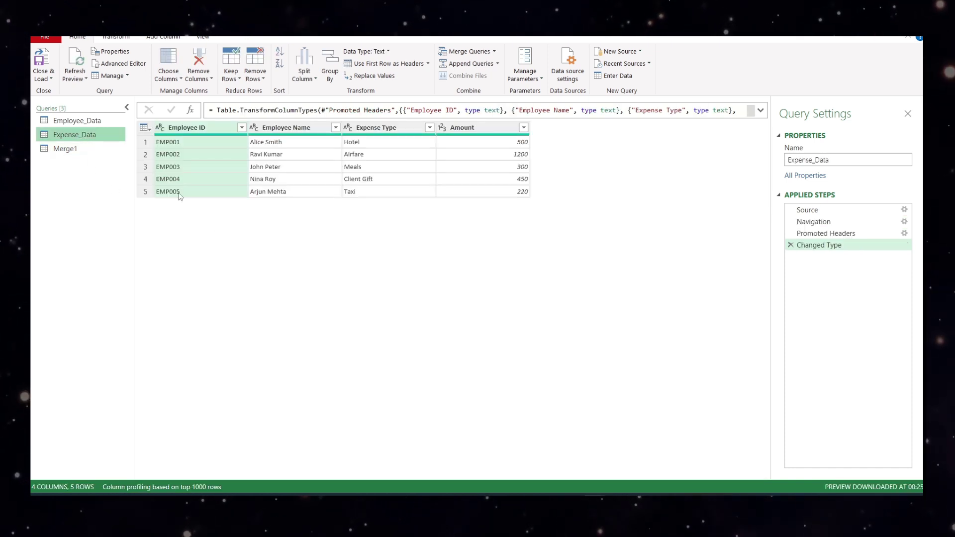
left_click(180, 192)
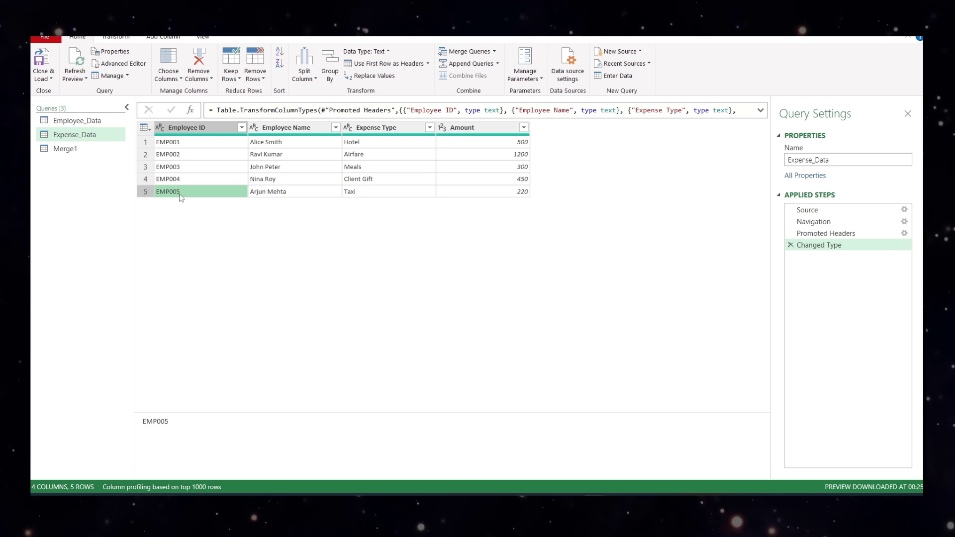
right_click(179, 194)
left_click(195, 227)
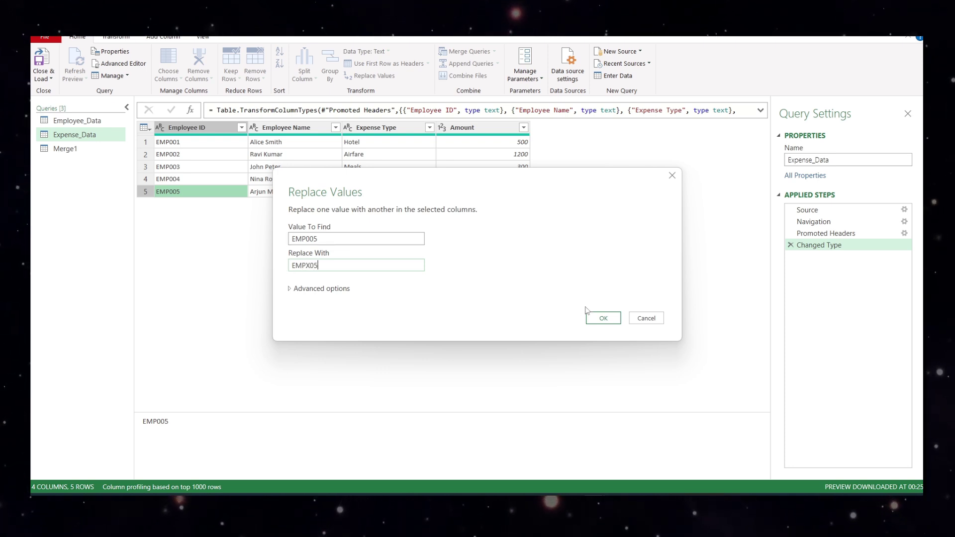
left_click(599, 319)
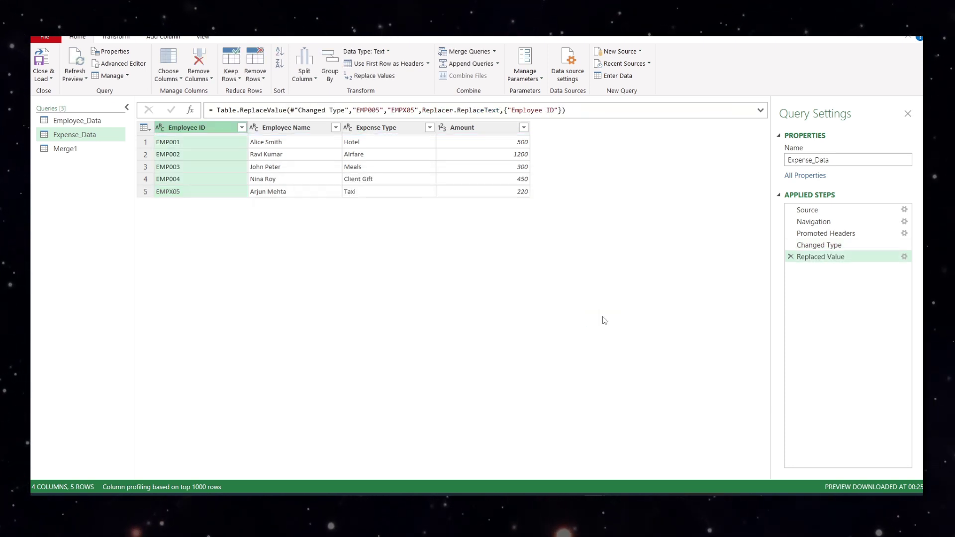
Switch to the Merge1 query to see the EMPX05 row with null employee details.
left_click(80, 151)
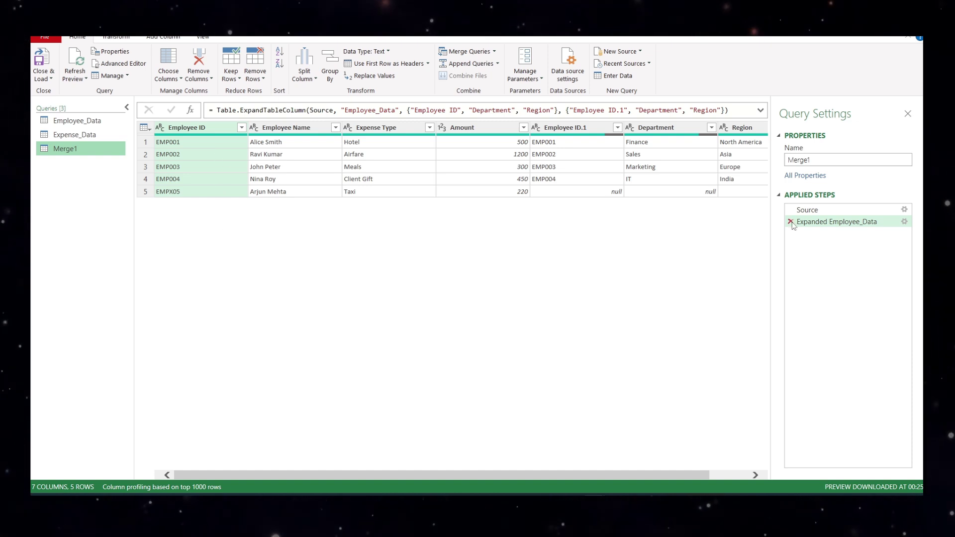
Delete Merge1's expansion step and change its join kind to Right Outer.
left_click(905, 209)
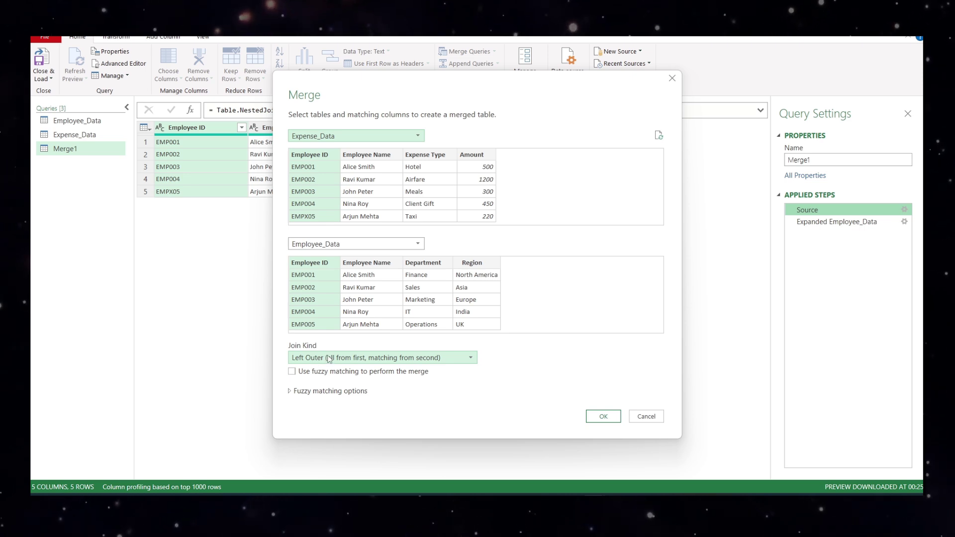
left_click(329, 358)
left_click(543, 336)
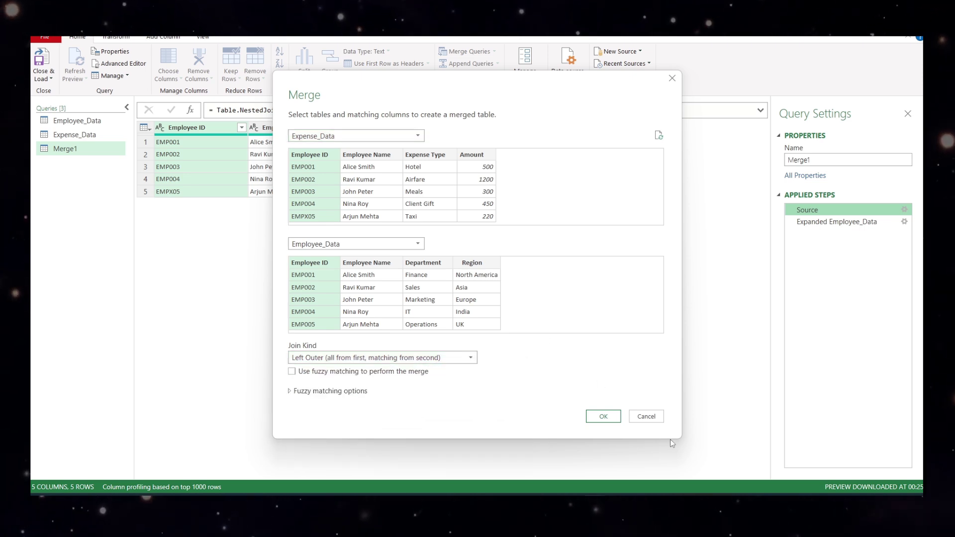
left_click(645, 416)
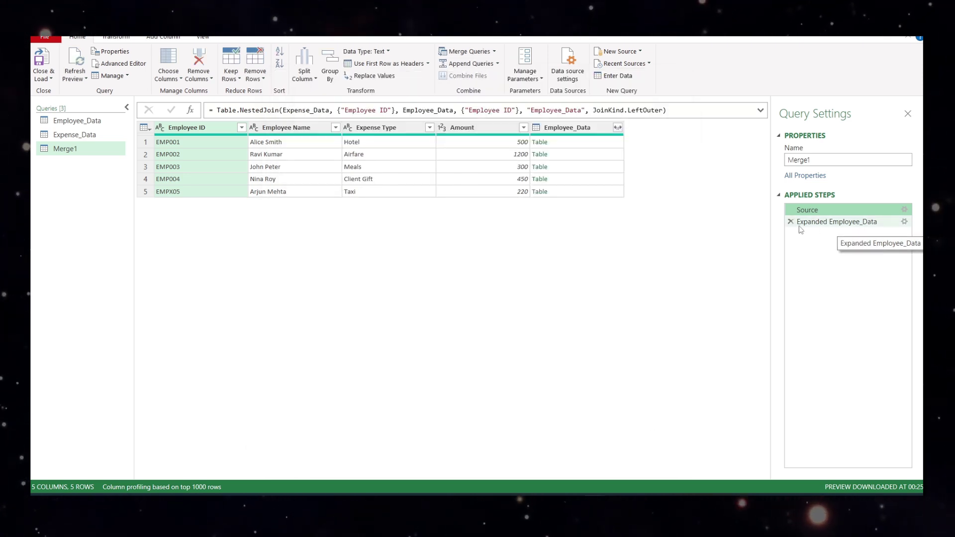
left_click(790, 222)
left_click(905, 210)
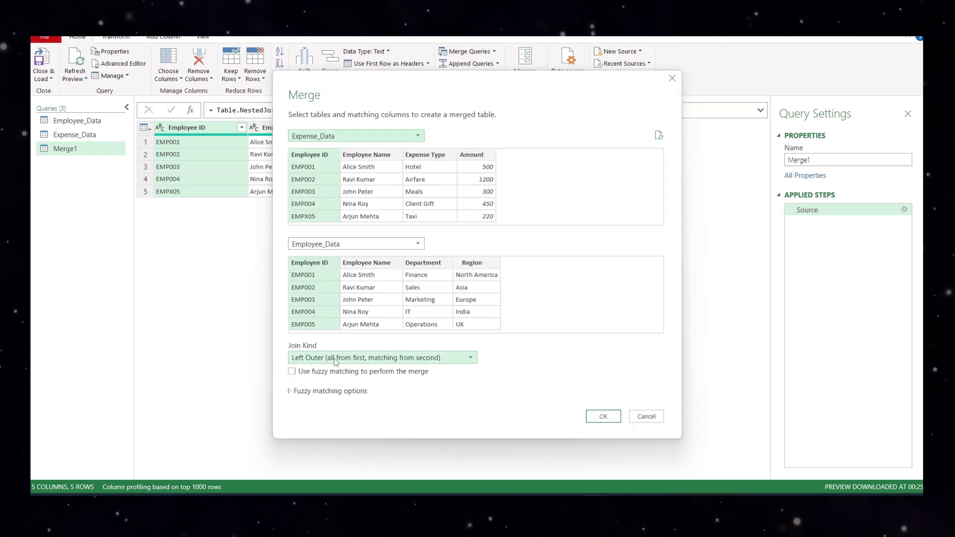
left_click(335, 358)
left_click(339, 379)
left_click(603, 416)
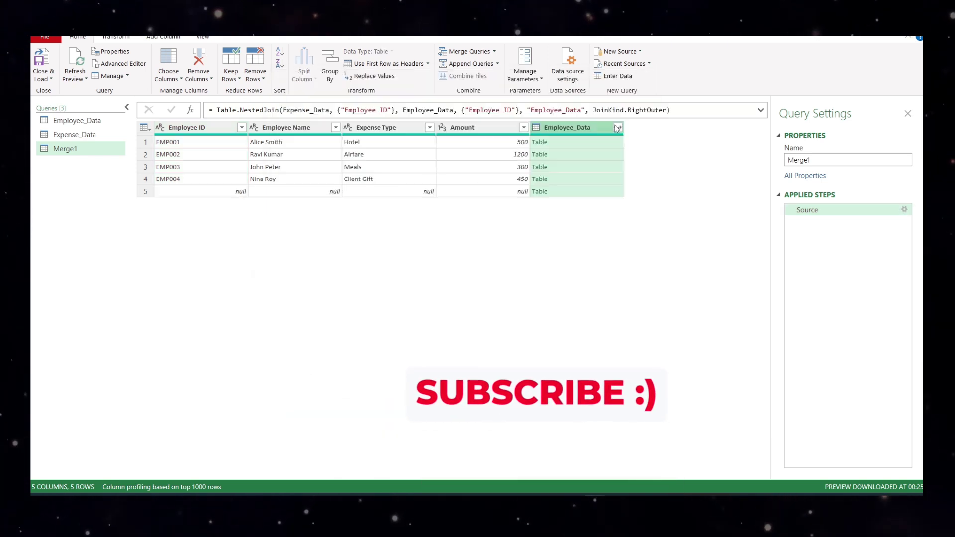
Expand Employee_Data without Employee Name, then remove that expansion step again.
left_click(617, 128)
left_click(445, 199)
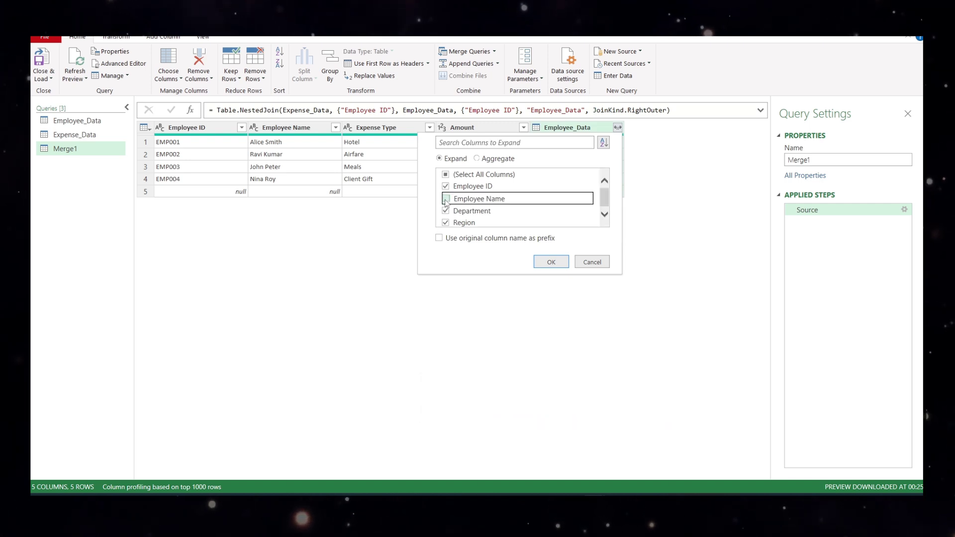
left_click(551, 262)
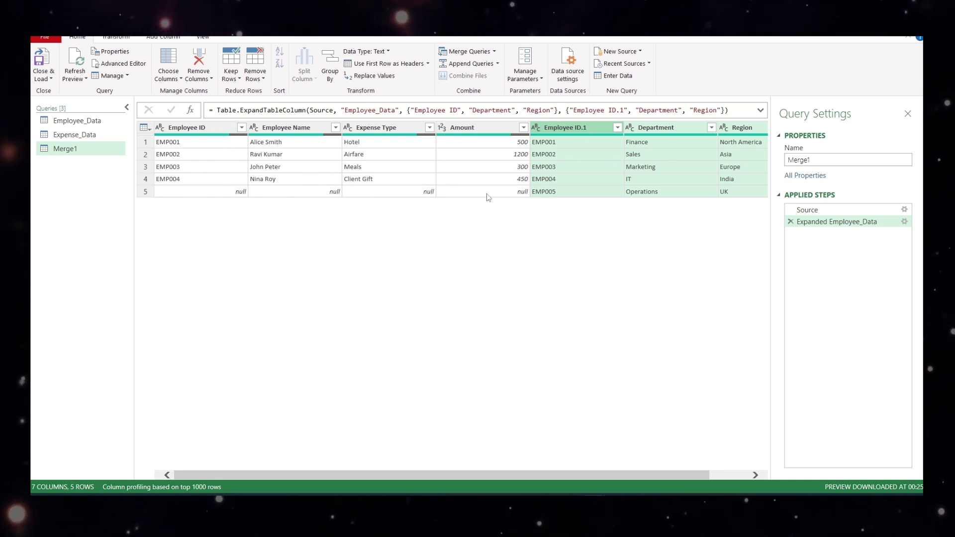
left_click(791, 221)
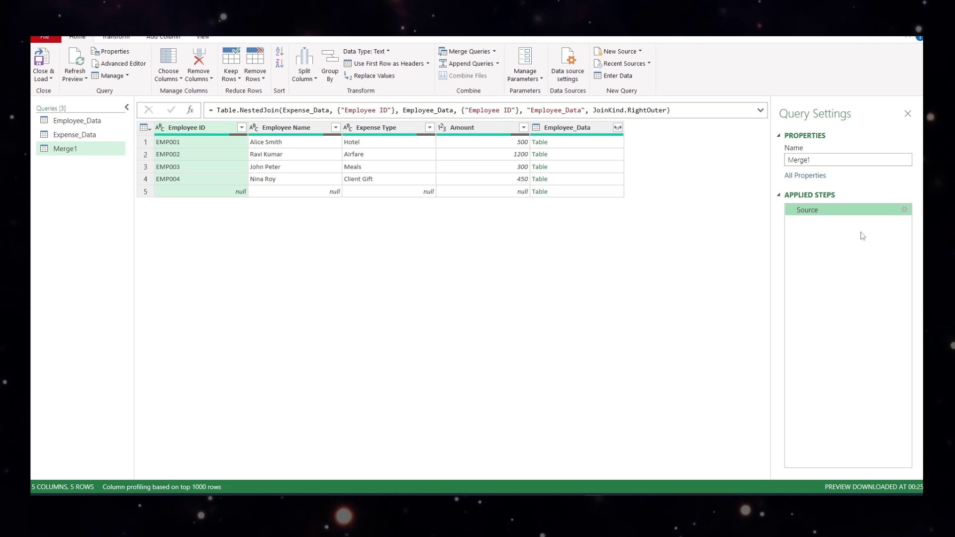
Switch Merge1 to a Full Outer join and expand Employee_Data without Employee Name.
left_click(904, 209)
left_click(420, 358)
left_click(377, 392)
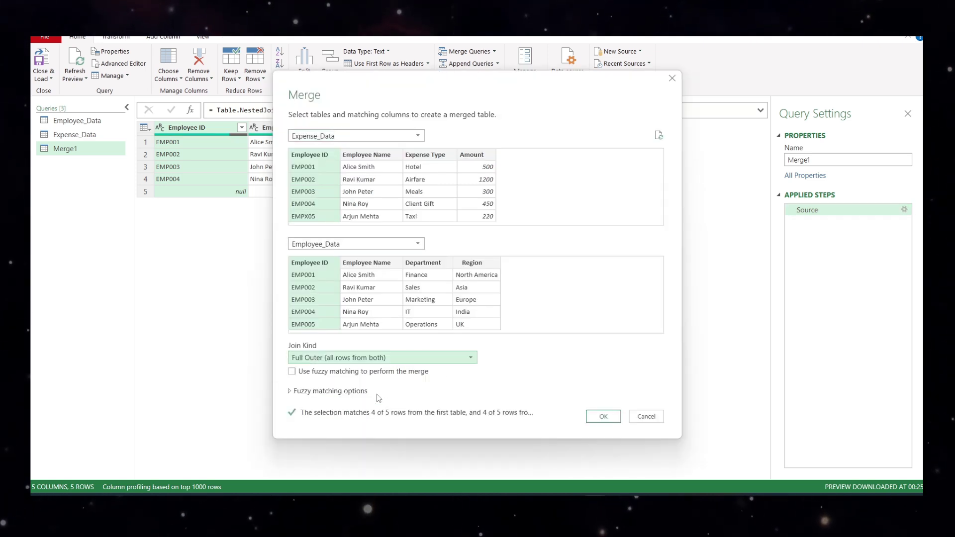
left_click(599, 417)
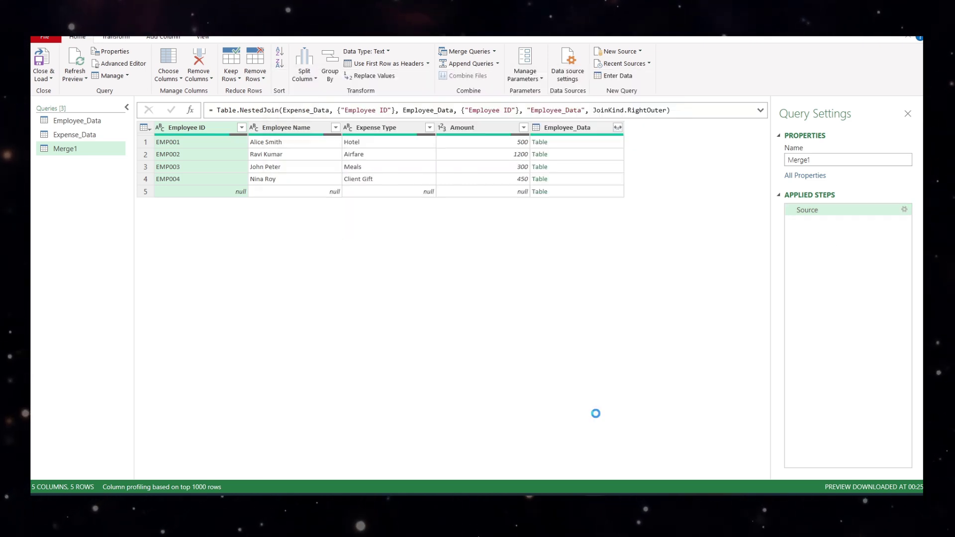
left_click(617, 128)
left_click(446, 198)
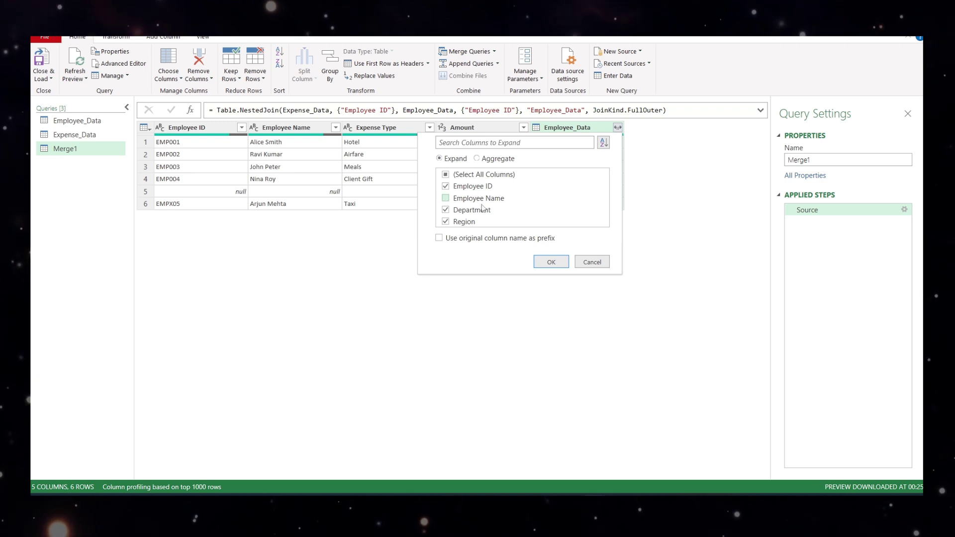
left_click(551, 262)
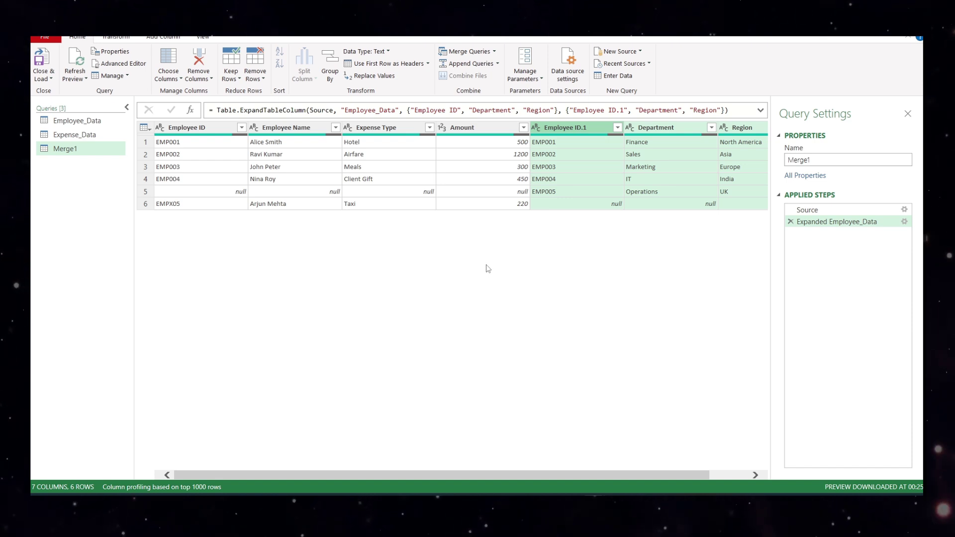
Remove the expansion, switch Merge1 to an Inner join, and expand Employee ID, Department and Region.
left_click(790, 221)
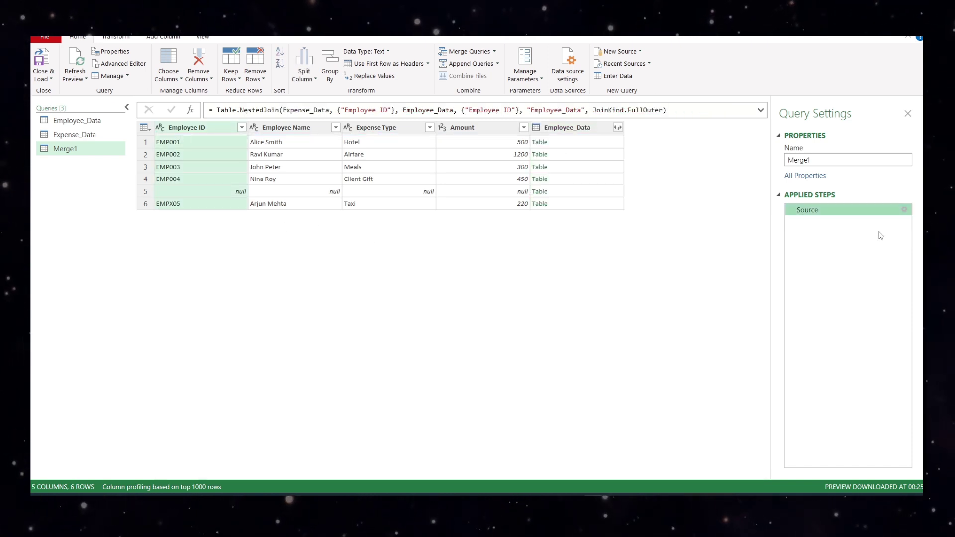
left_click(905, 210)
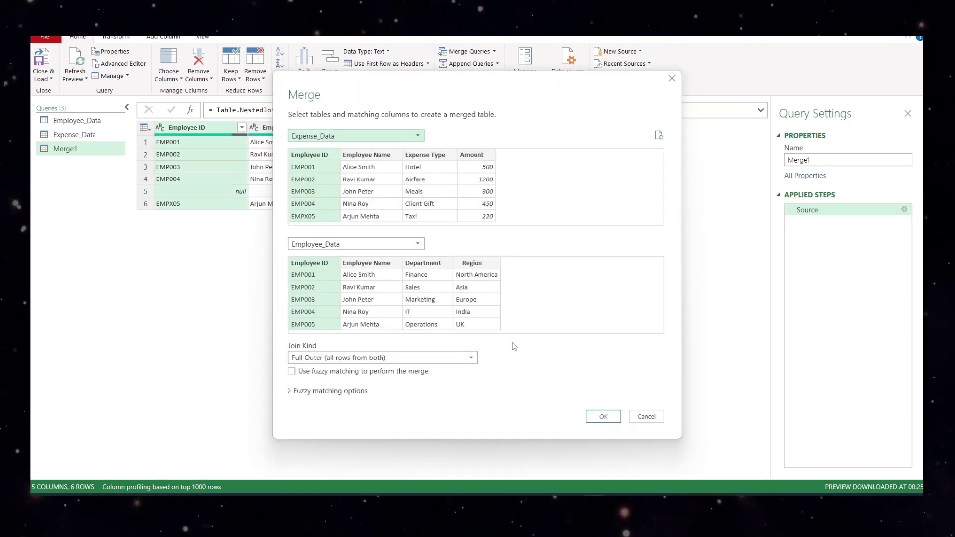
left_click(448, 357)
left_click(338, 376)
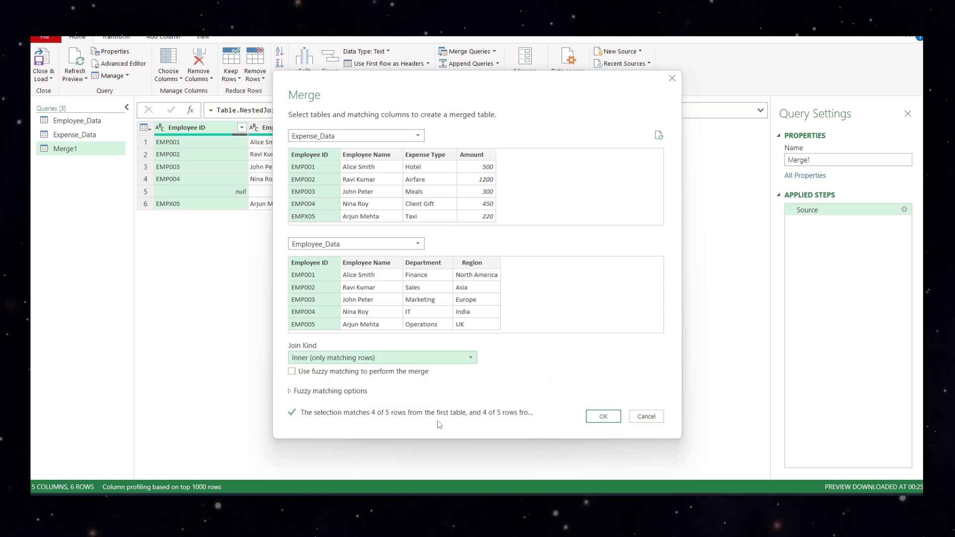
left_click(597, 418)
left_click(618, 127)
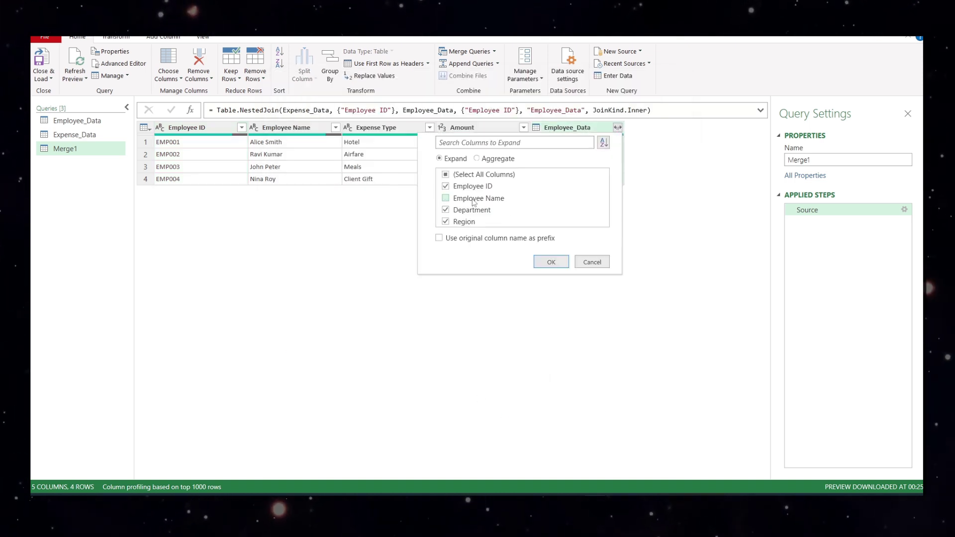
left_click(546, 265)
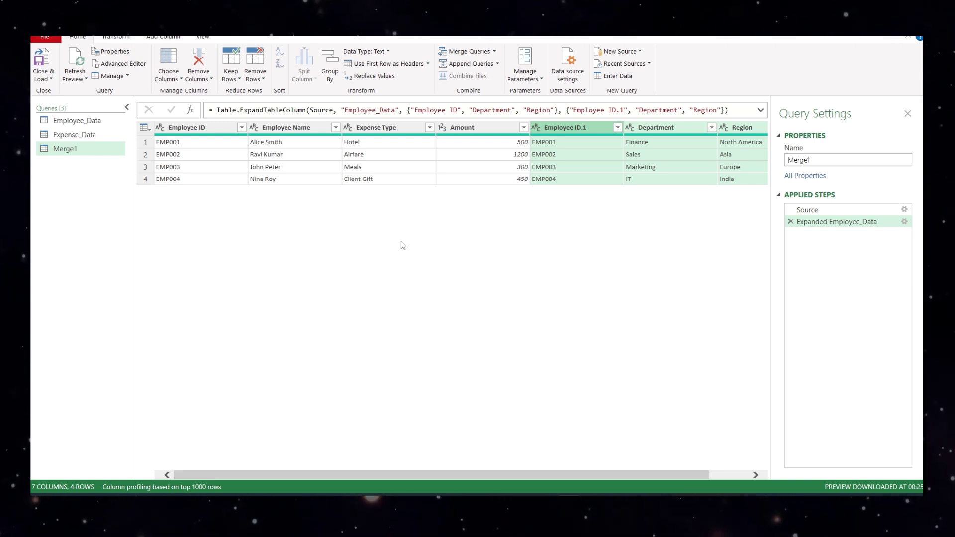
Delete the expansion and reopen Merge1's merge settings with Inner join and fuzzy matching enabled.
left_click(790, 221)
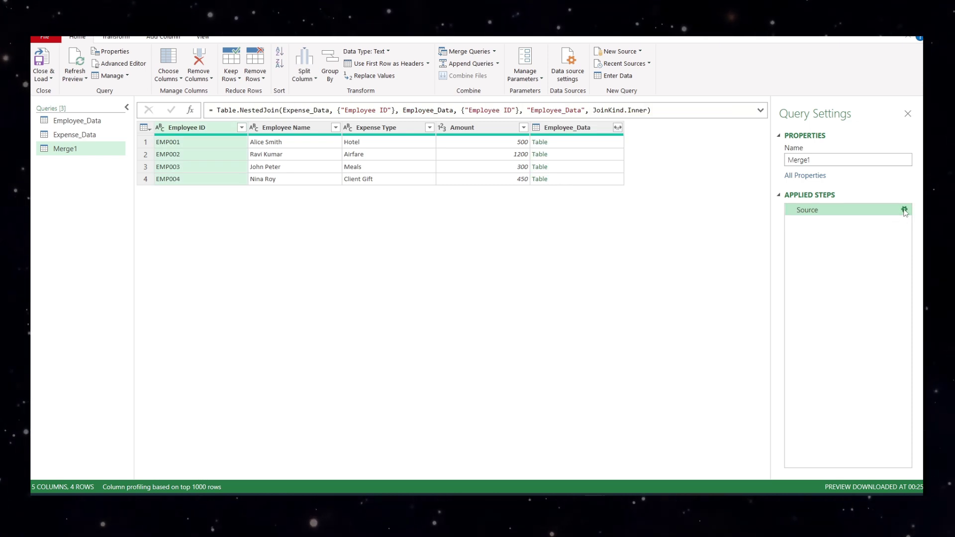
left_click(905, 209)
left_click(391, 358)
left_click(390, 368)
key("Down")
key("Down")
key("Down")
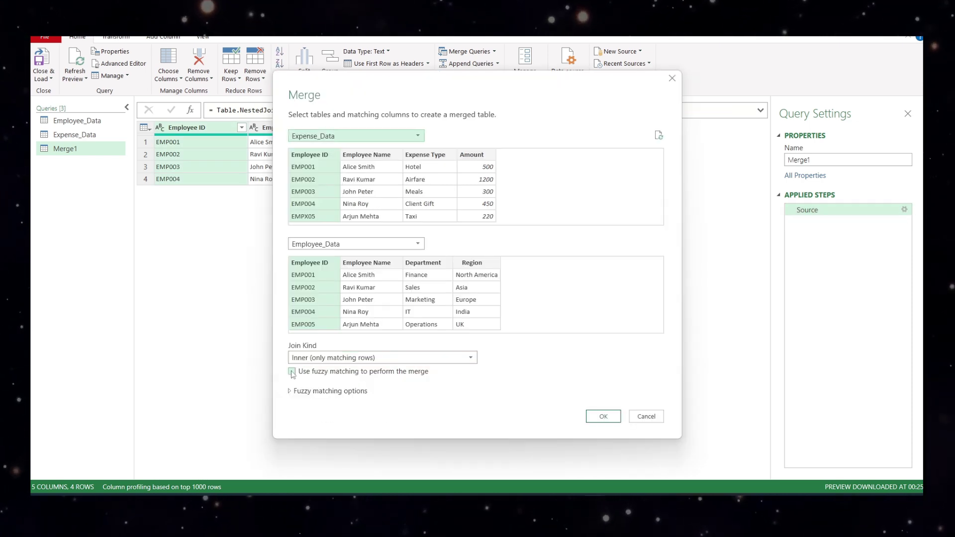
left_click(292, 372)
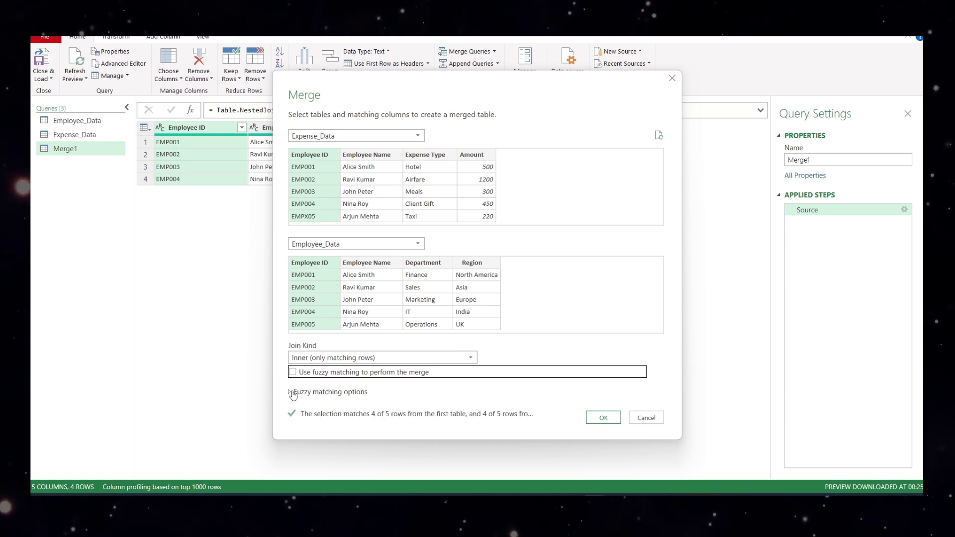
left_click(302, 391)
left_click(659, 431)
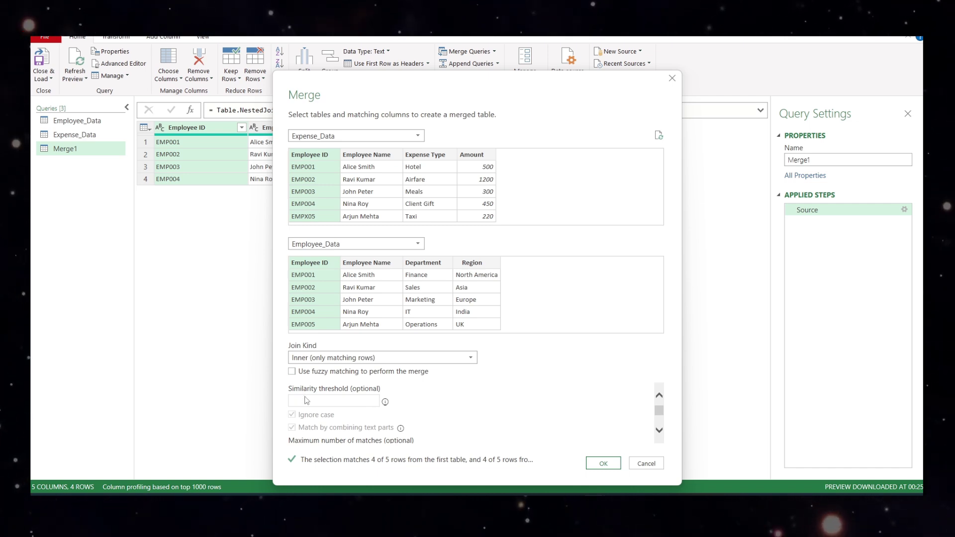
Turn on fuzzy matching for Merge1 and set the similarity threshold to 0.94.
left_click(295, 373)
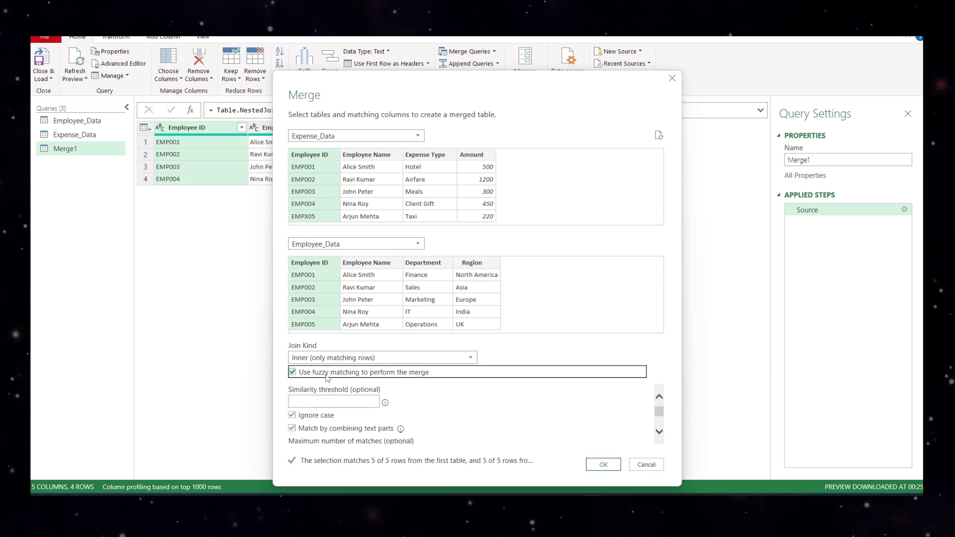
left_click(319, 403)
type("0")
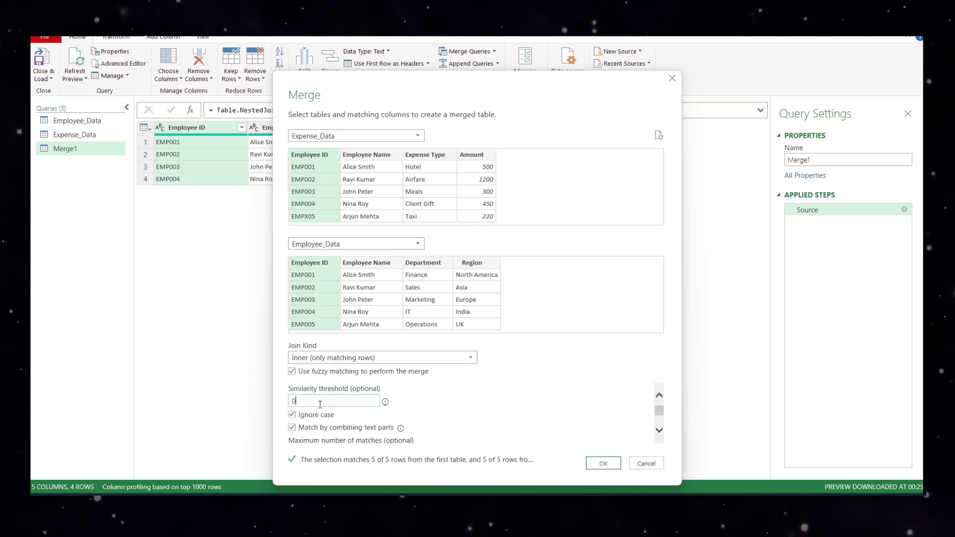
type(".1")
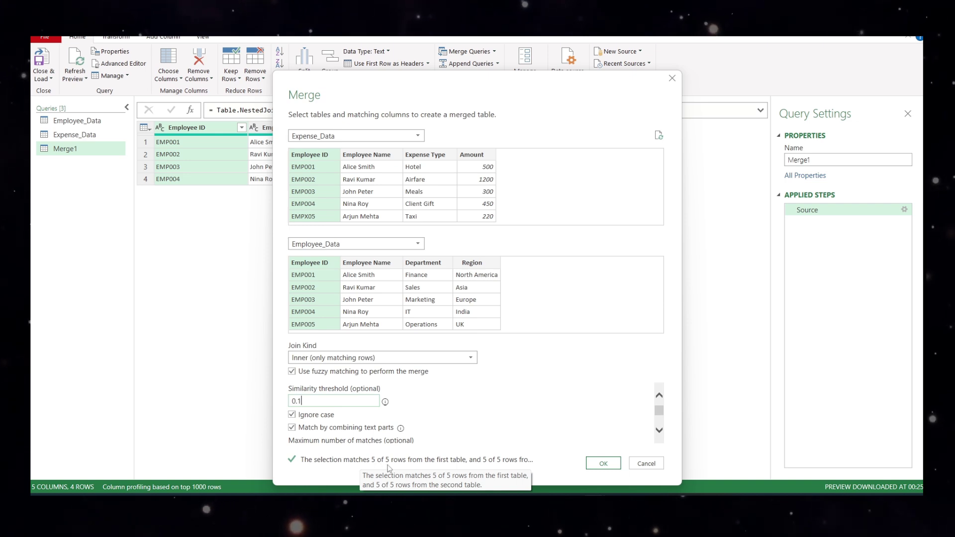
key("BackSpace")
type("7")
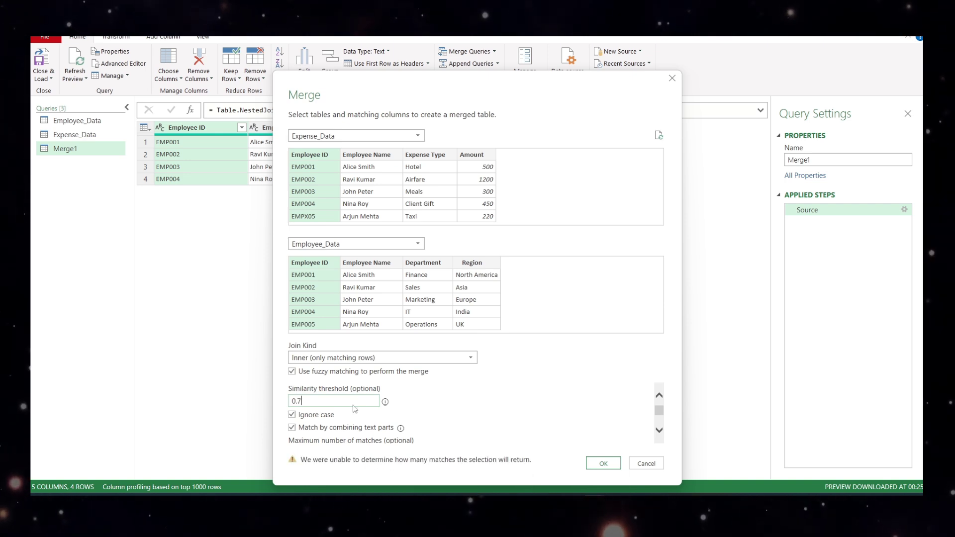
key("BackSpace")
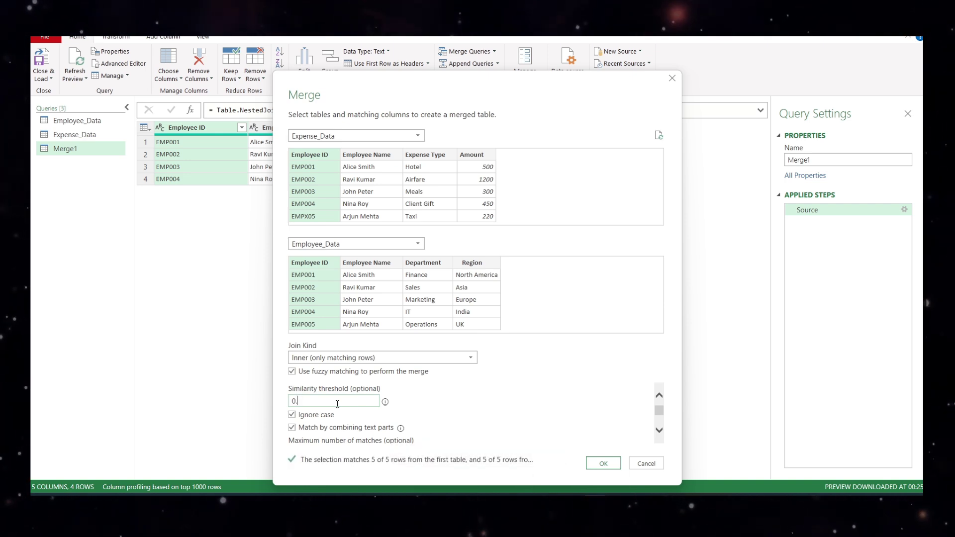
type("95")
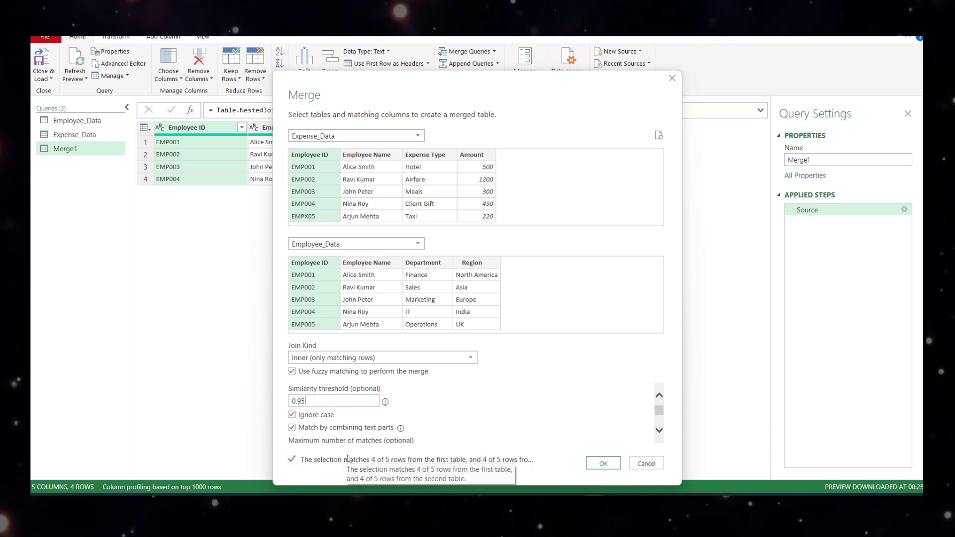
key("BackSpace")
type("4")
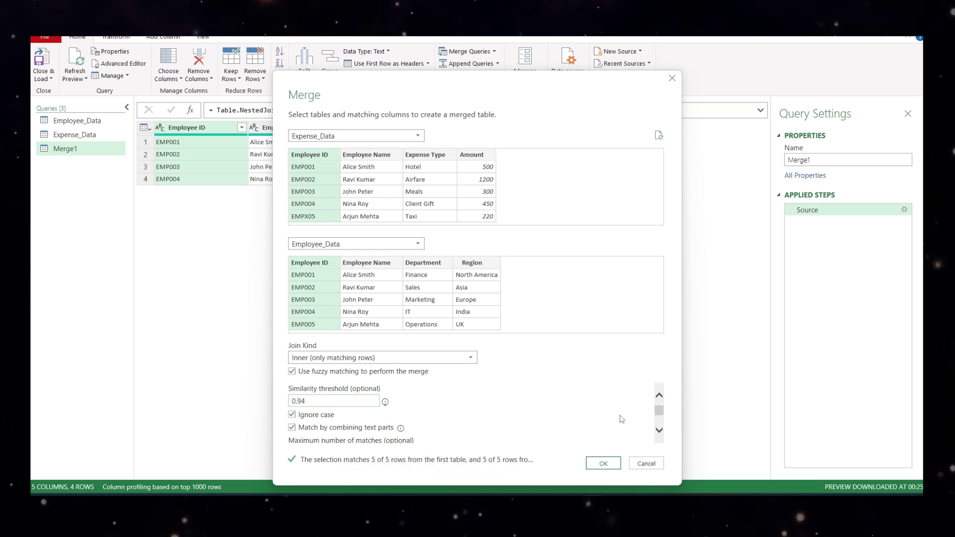
Limit the fuzzy merge to a maximum of 1 match and apply it.
left_click(660, 431)
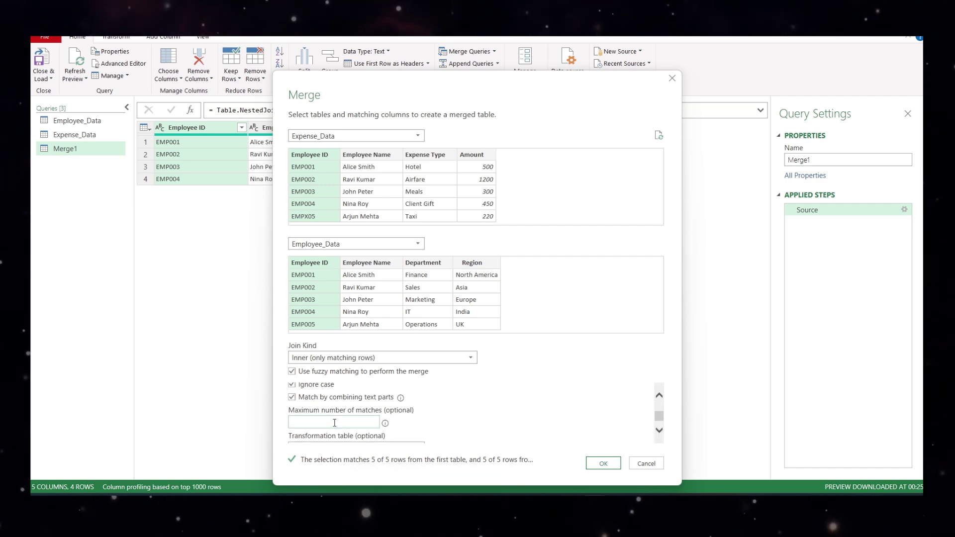
left_click(334, 423)
type("1")
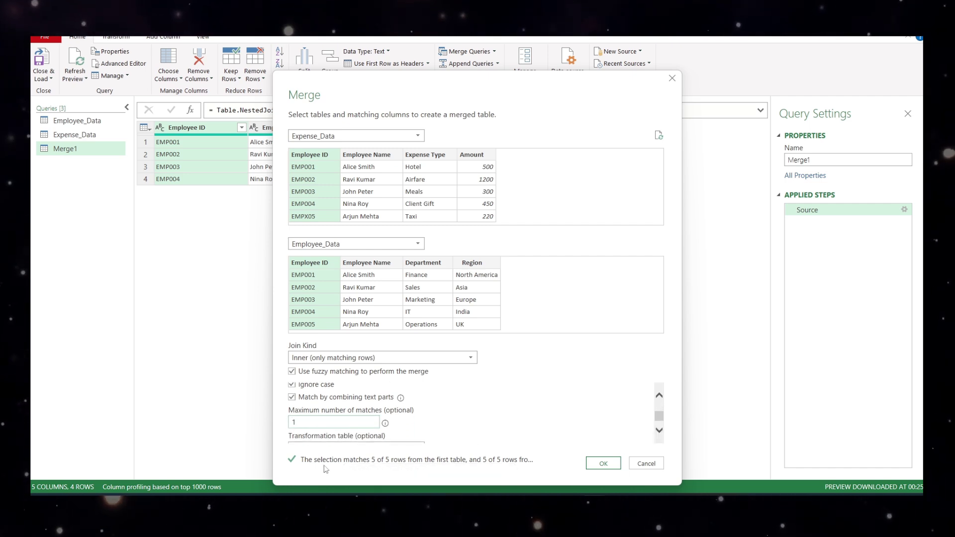
left_click(604, 463)
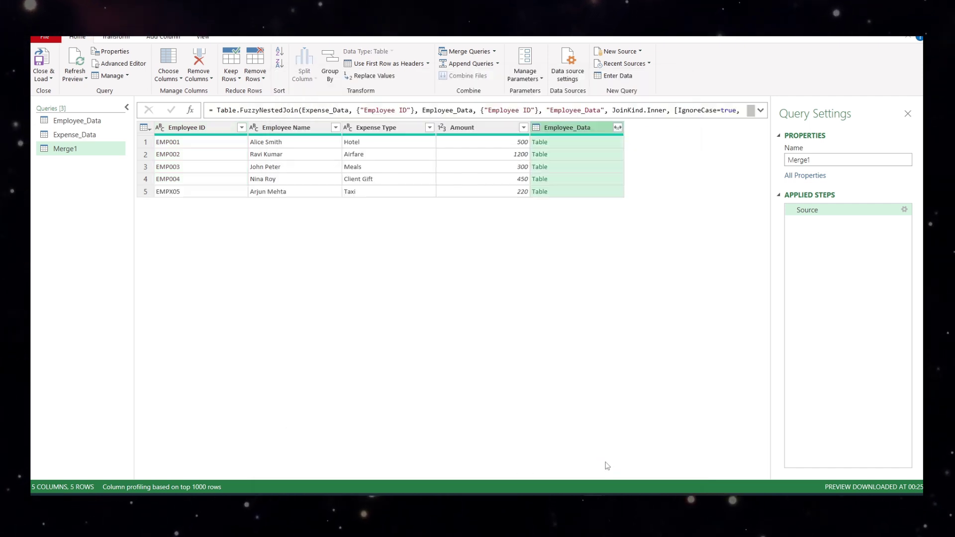
Expand Employee_Data without Employee Name, so EMPX05 shows EMP005, Operations and UK.
left_click(618, 128)
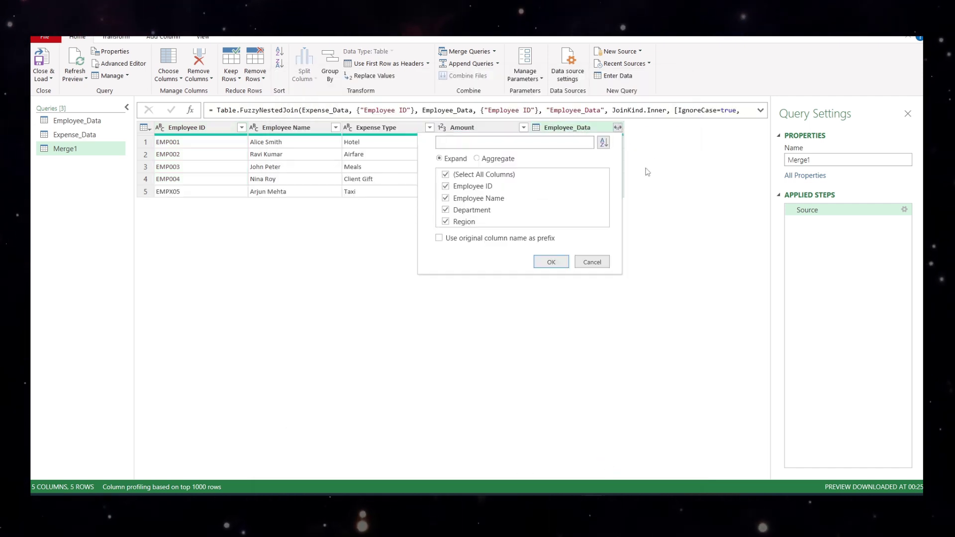
left_click(446, 198)
left_click(551, 262)
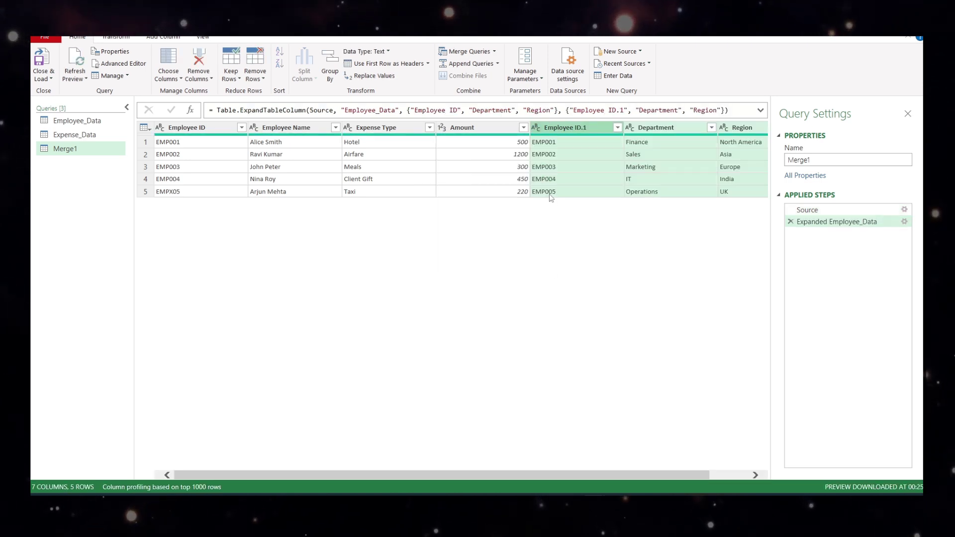